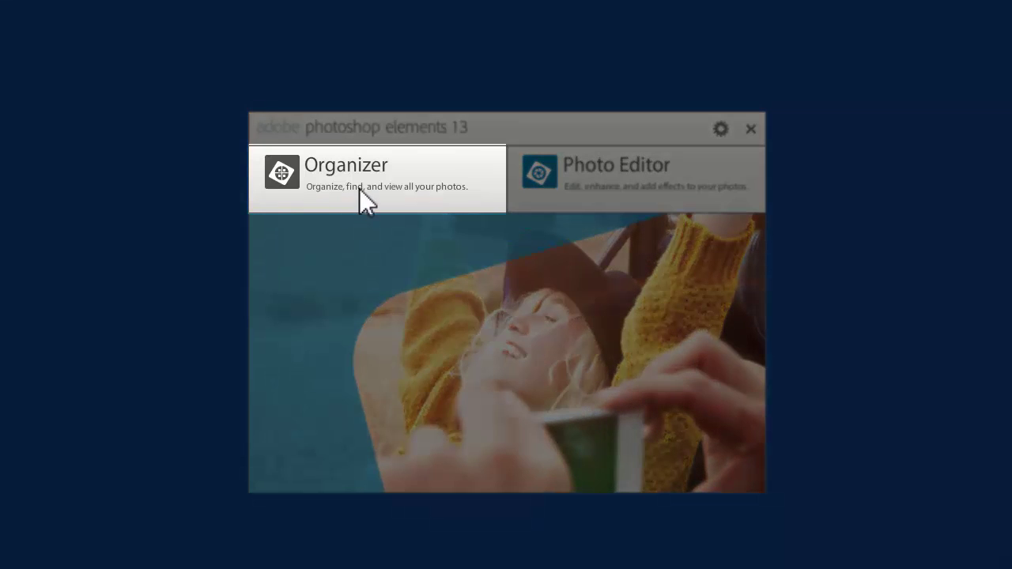
# Open the Organizer, start a camera or card reader import, and list the available source devices
pyautogui.click(364, 197)
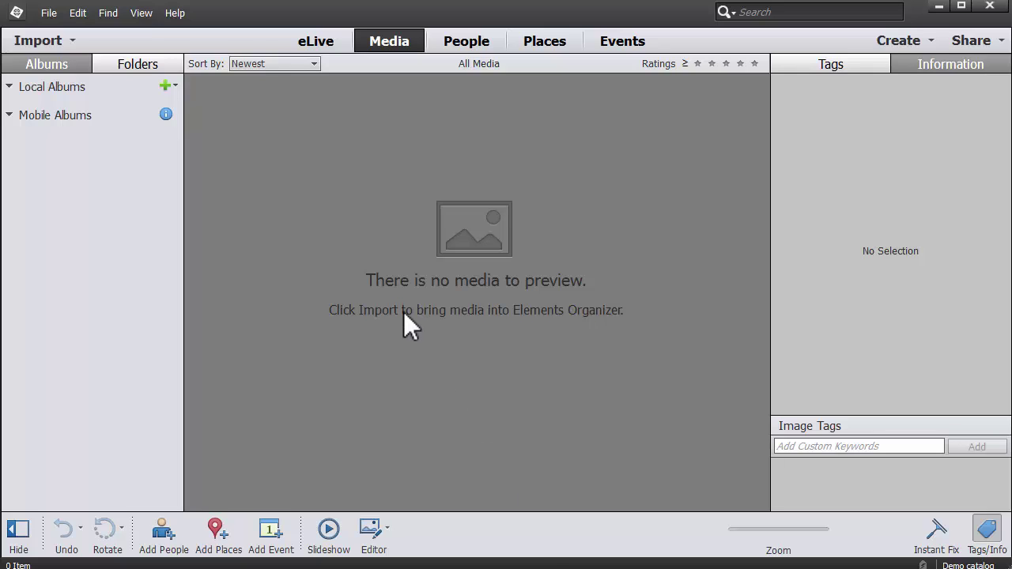
pyautogui.click(57, 45)
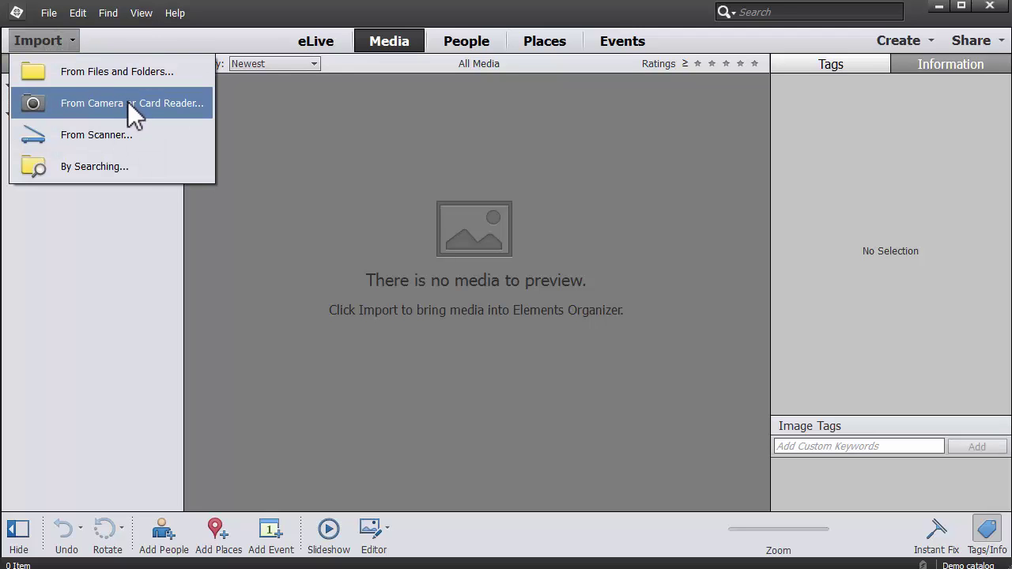
pyautogui.click(127, 102)
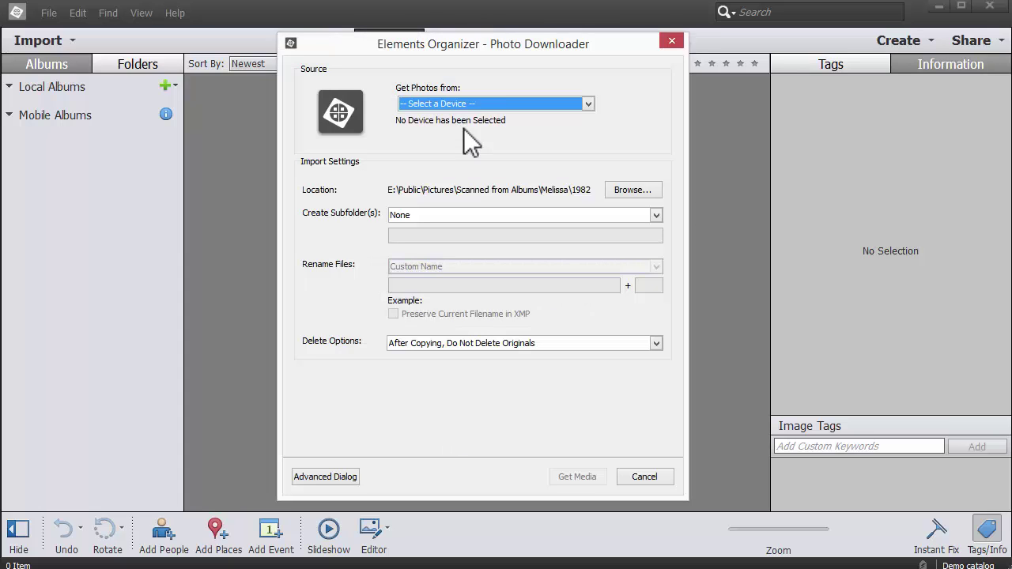
pyautogui.click(456, 104)
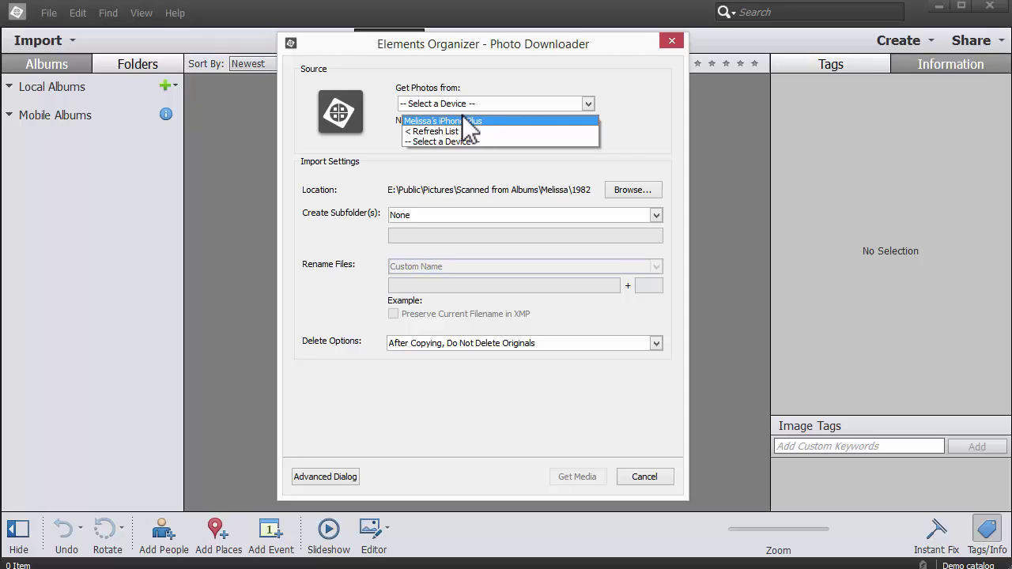
# Import from the connected iPhone, saving the 1779 files into the iPhone 6 Demo folder
pyautogui.click(469, 121)
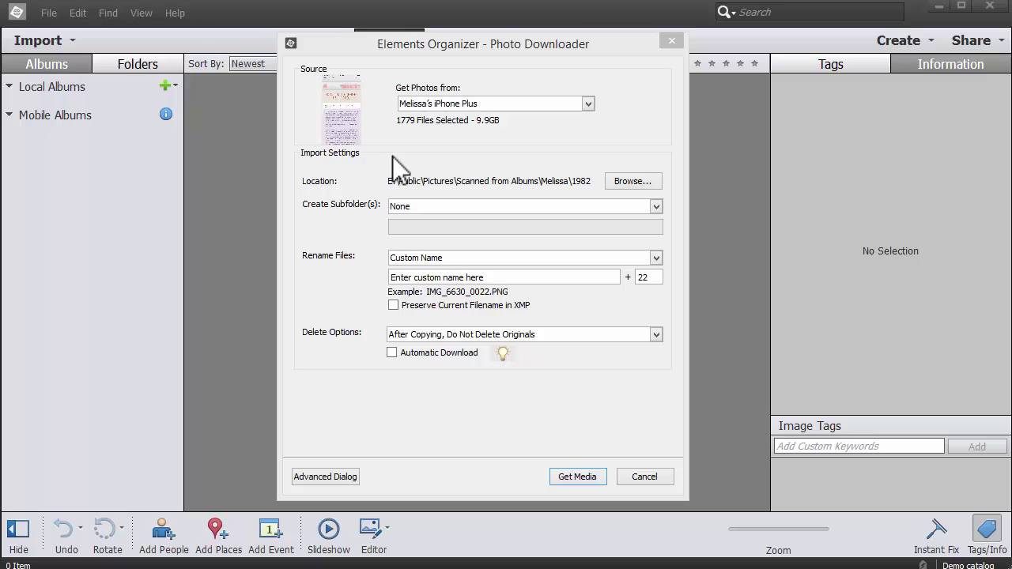
pyautogui.click(630, 182)
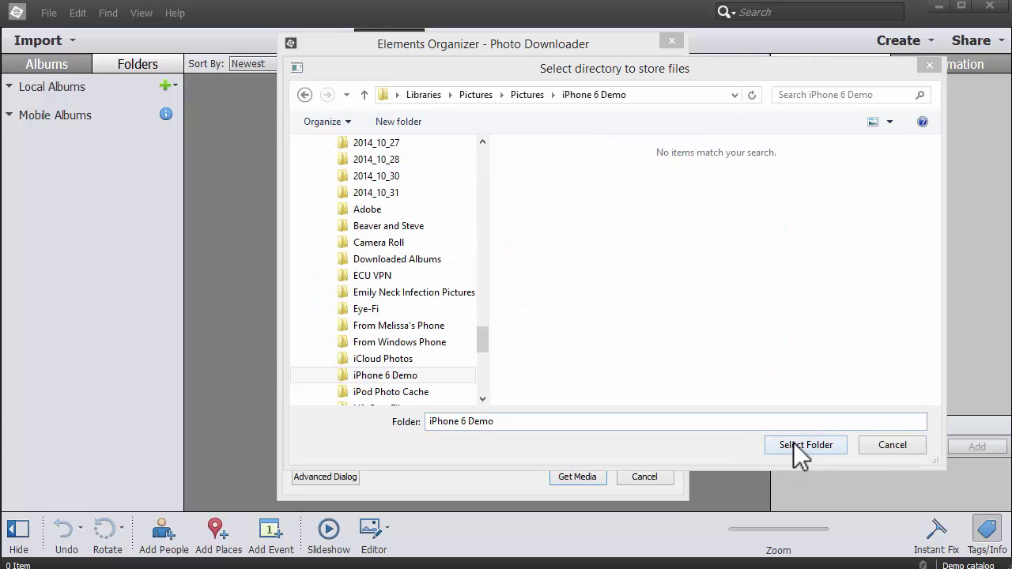
pyautogui.click(796, 444)
# Set no subfolders, Shot Date (yyyy mm dd) renaming, and Do Not Delete Originals
pyautogui.click(657, 206)
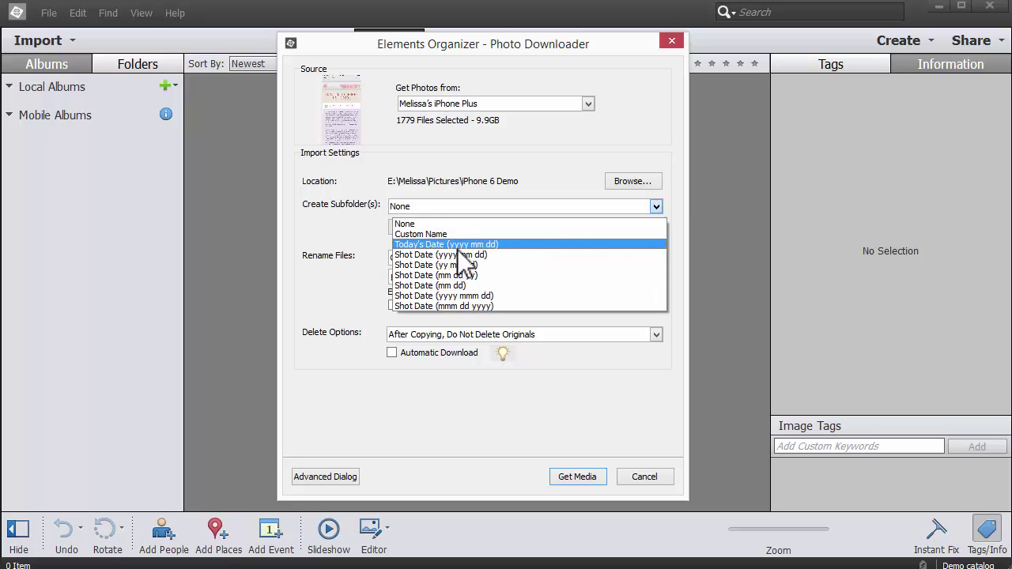
pyautogui.click(482, 255)
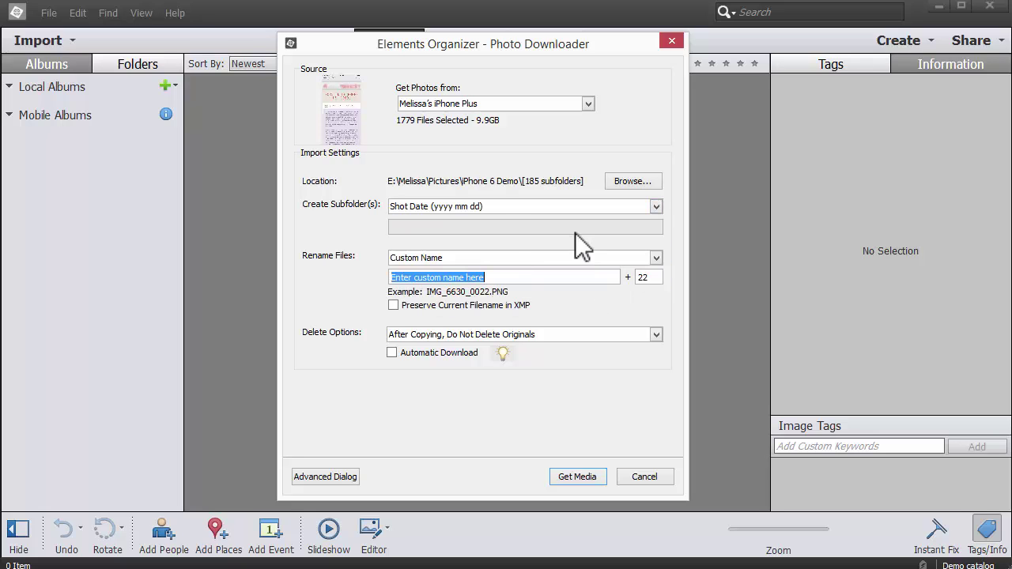
pyautogui.click(656, 258)
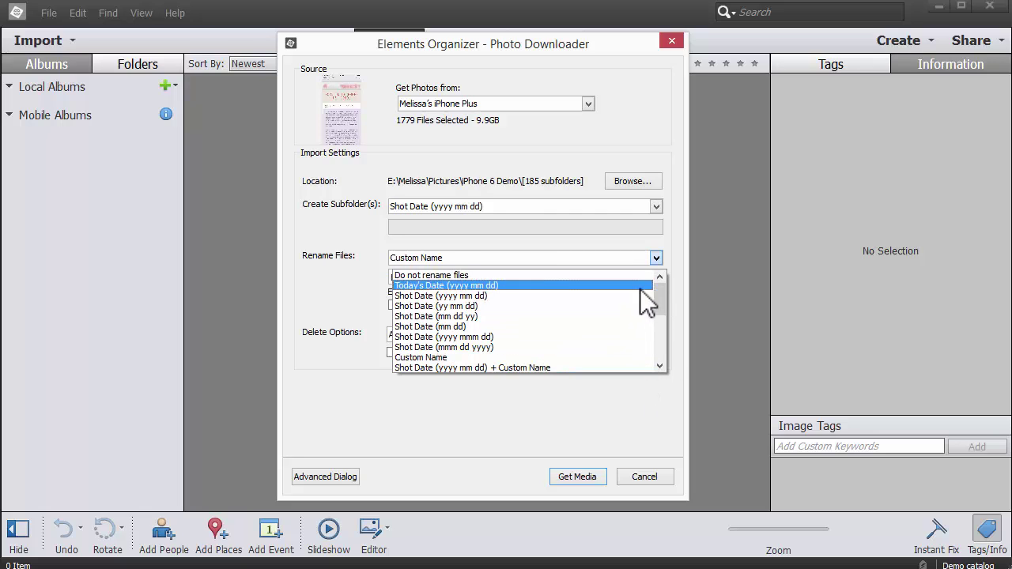
pyautogui.click(477, 297)
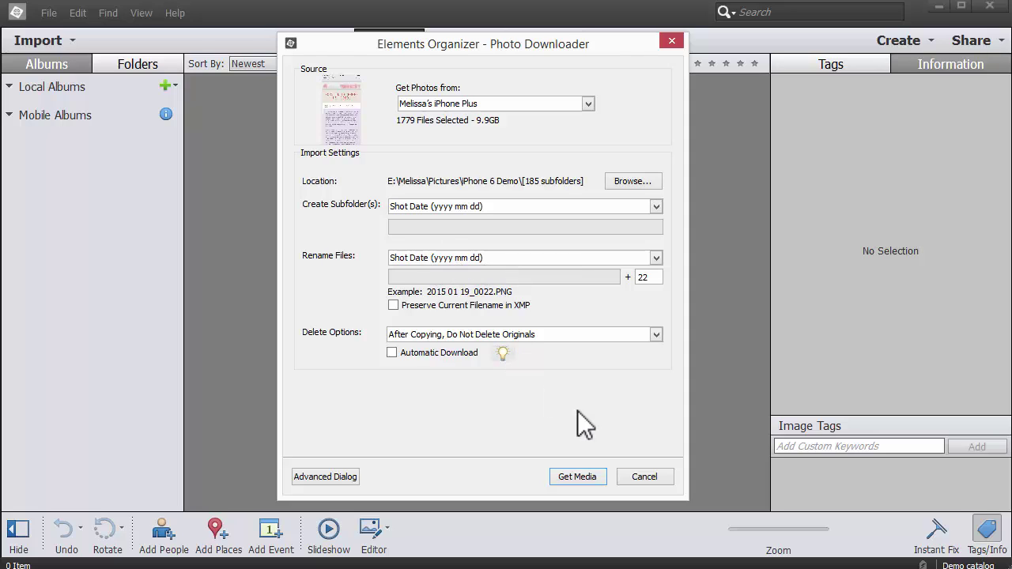
pyautogui.click(653, 207)
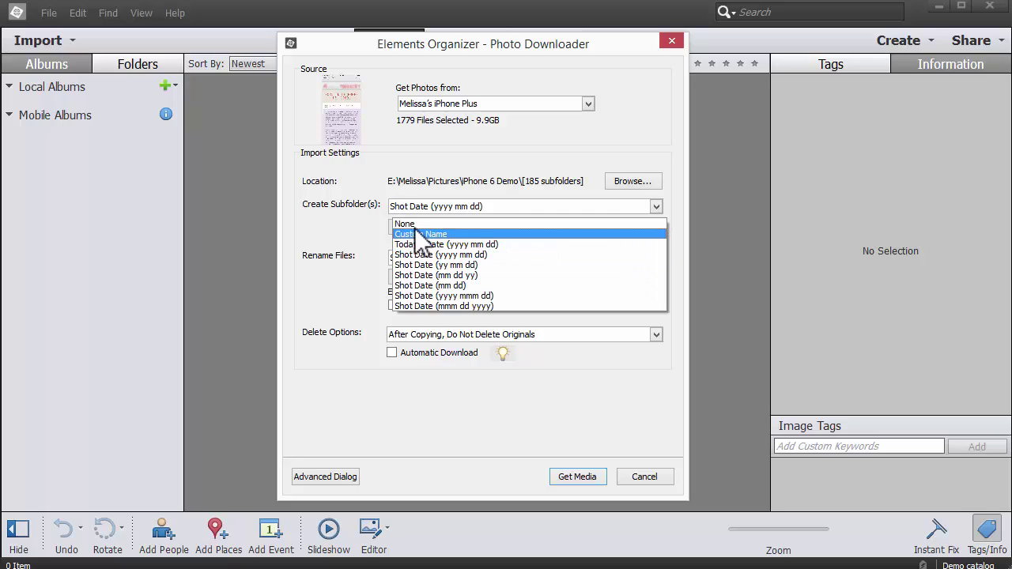
pyautogui.click(405, 225)
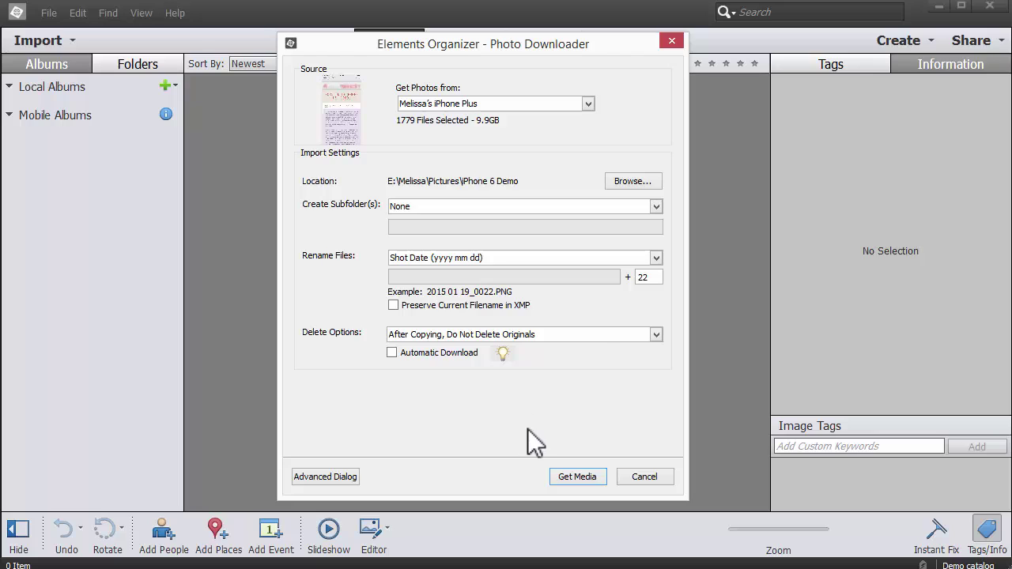
pyautogui.click(597, 334)
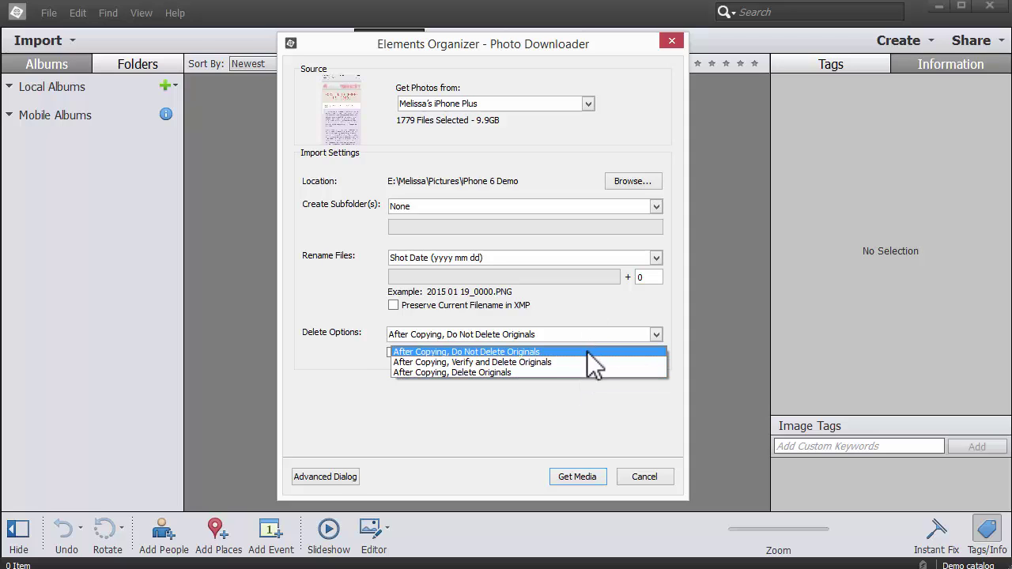
pyautogui.click(588, 354)
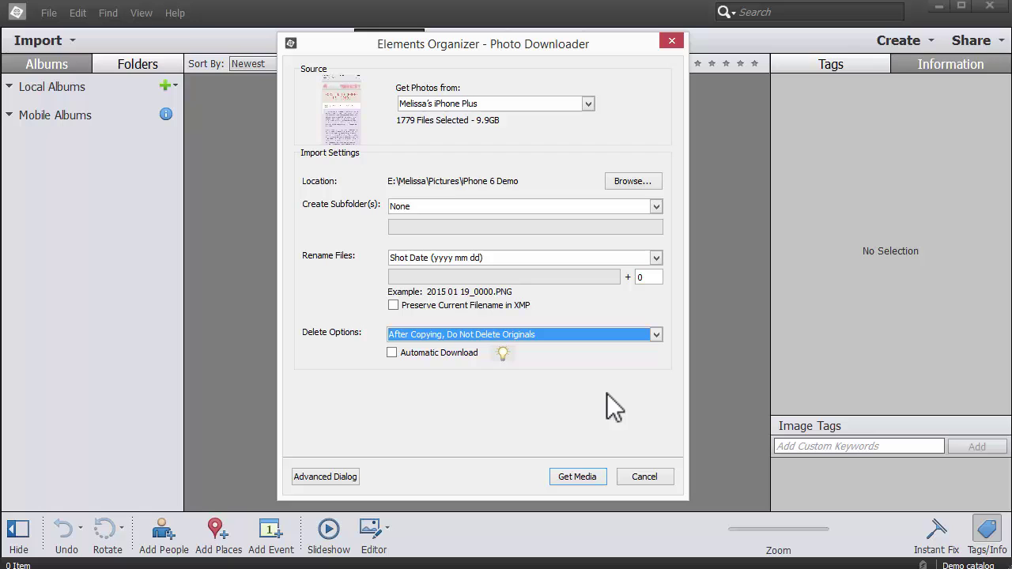
# Preview the Photo Downloader's advanced thumbnail view, then return to the compact standard view
pyautogui.click(336, 477)
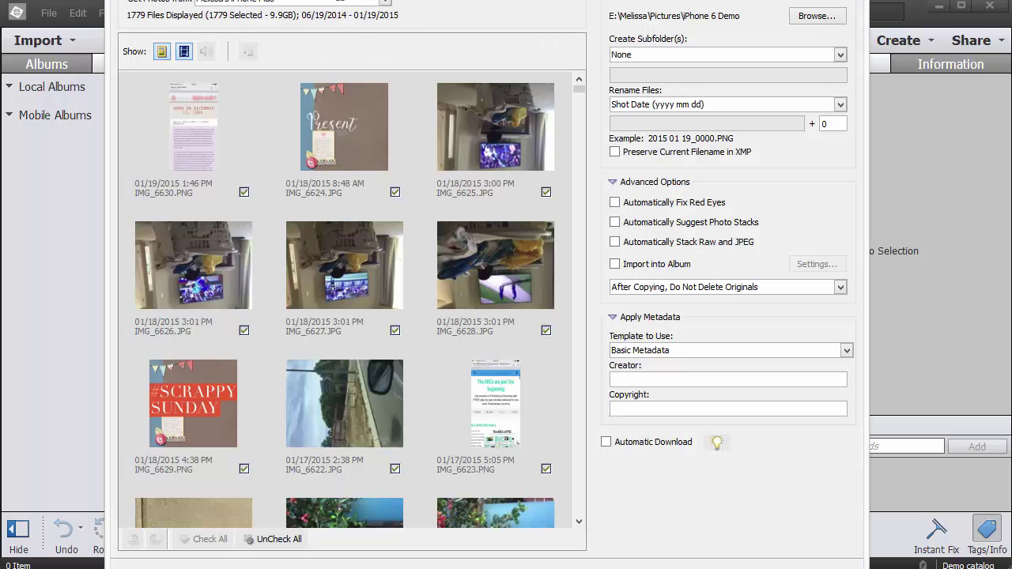
pyautogui.moveTo(359, 0); pyautogui.dragTo(361, 27)
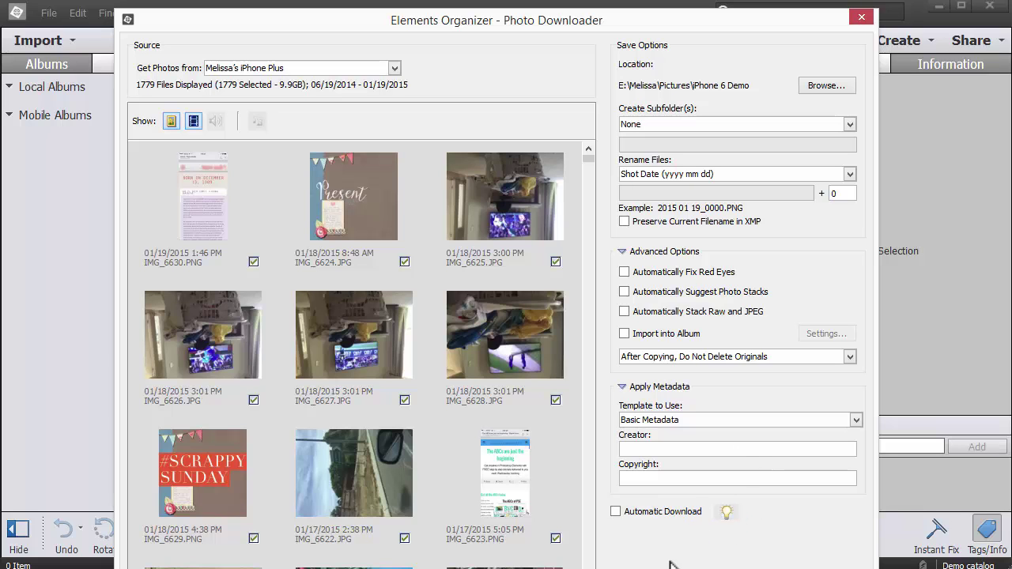
pyautogui.click(455, 563)
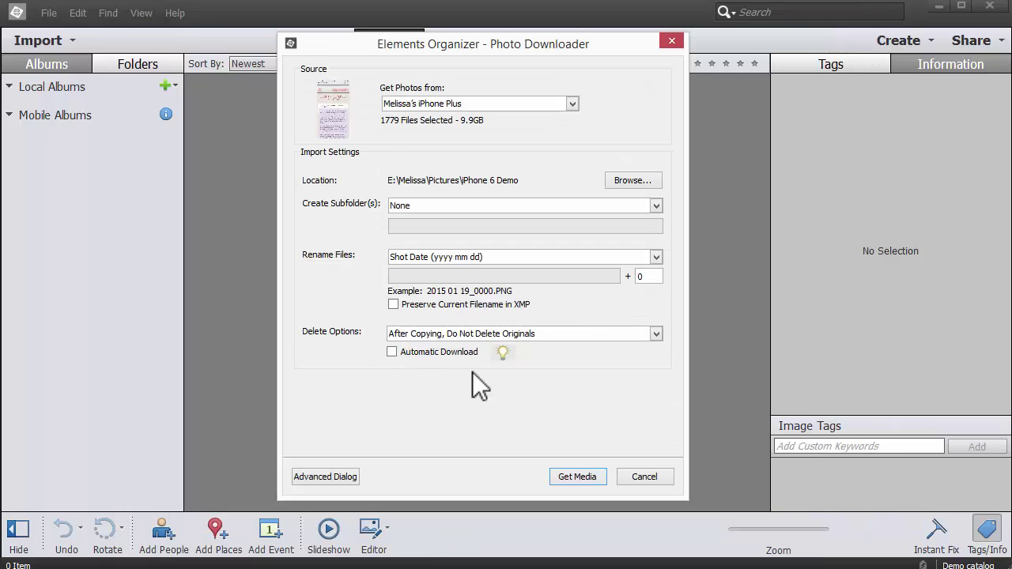
# Start copying the 1779 iPhone files with Get Media
pyautogui.click(578, 478)
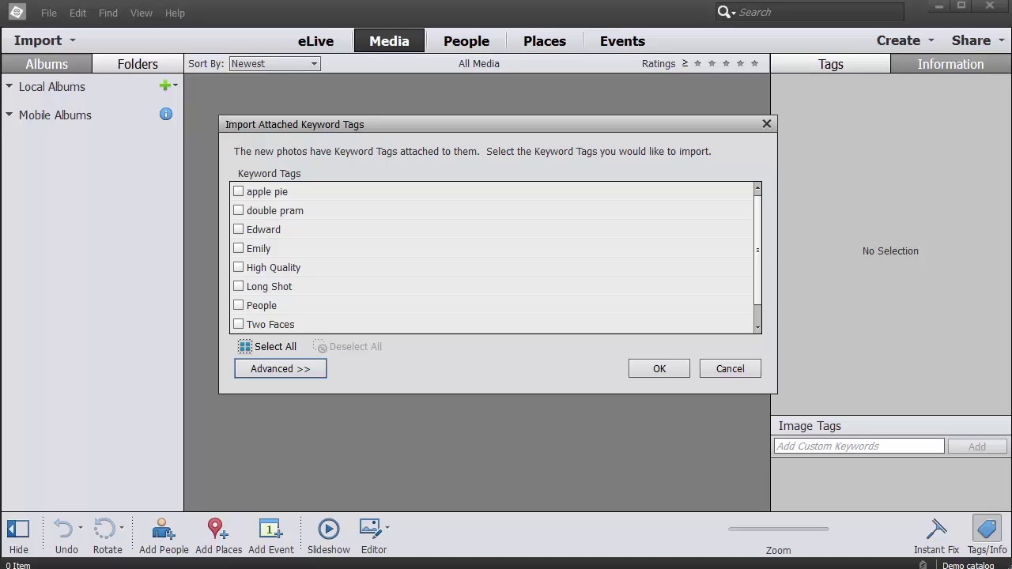
# Select every attached keyword tag and confirm importing them
pyautogui.press('Tab')
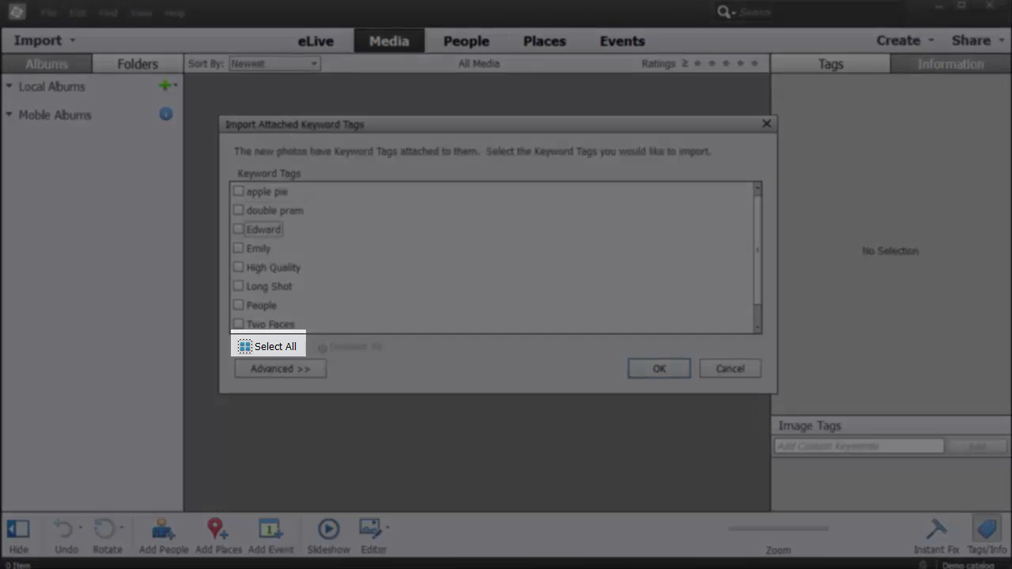
pyautogui.press('Tab')
pyautogui.press('Tab')
pyautogui.press('Tab')
pyautogui.press('Tab')
pyautogui.press('Tab')
pyautogui.press('Tab')
pyautogui.press('Tab')
pyautogui.hotkey('shift', 'Tab')
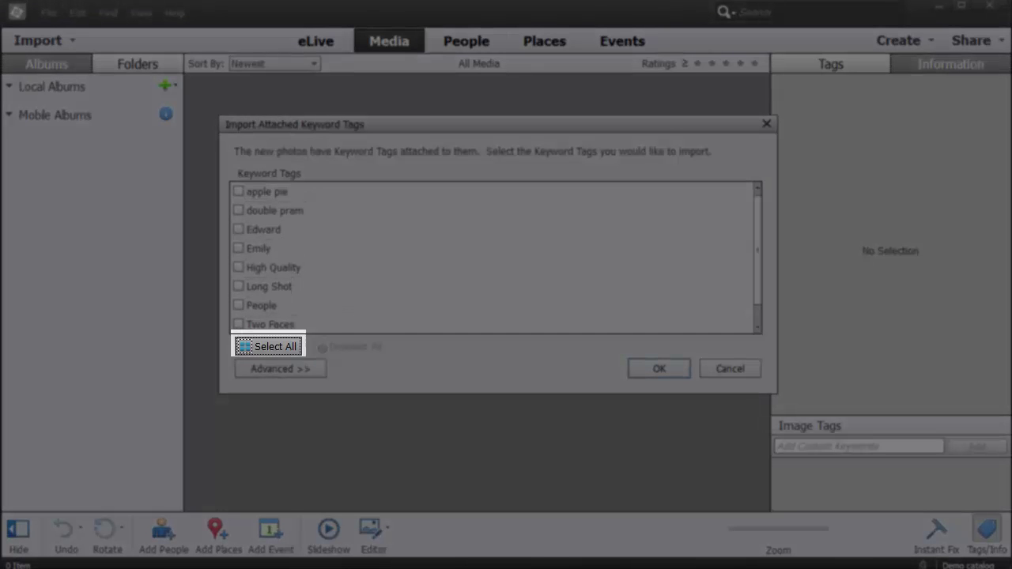
pyautogui.press('Tab')
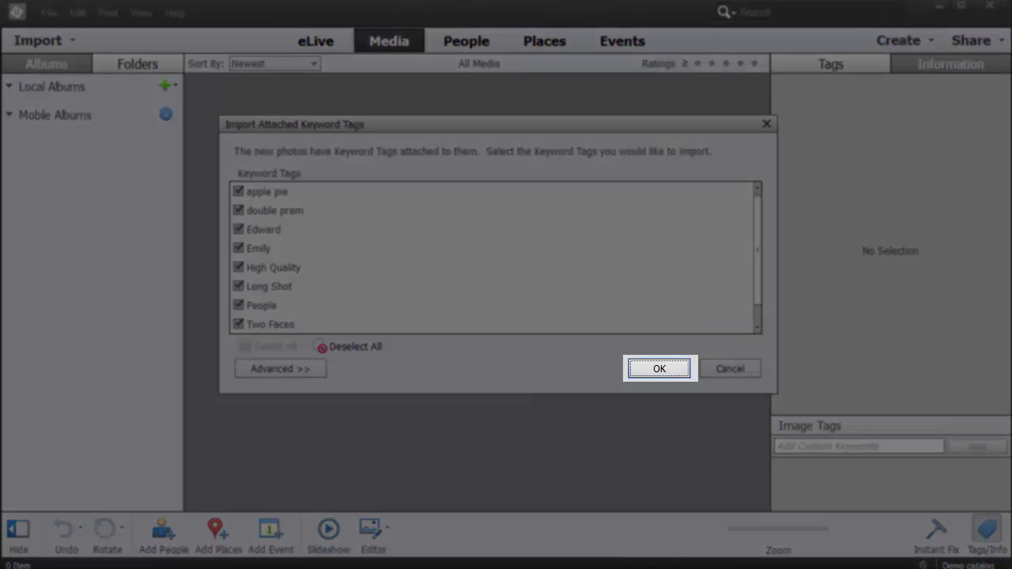
pyautogui.press('Return')
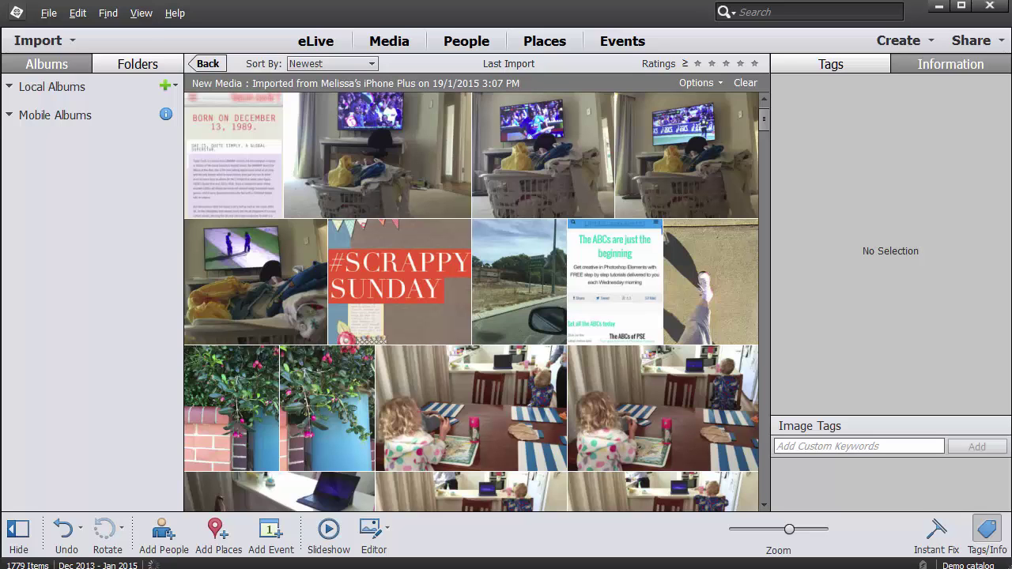
# Browse the imported photos, then show the iPhone 6 Demo folder's 1779 items in the Folders view
pyautogui.press('Down')
pyautogui.press('Down')
pyautogui.press('Down')
pyautogui.press('Down')
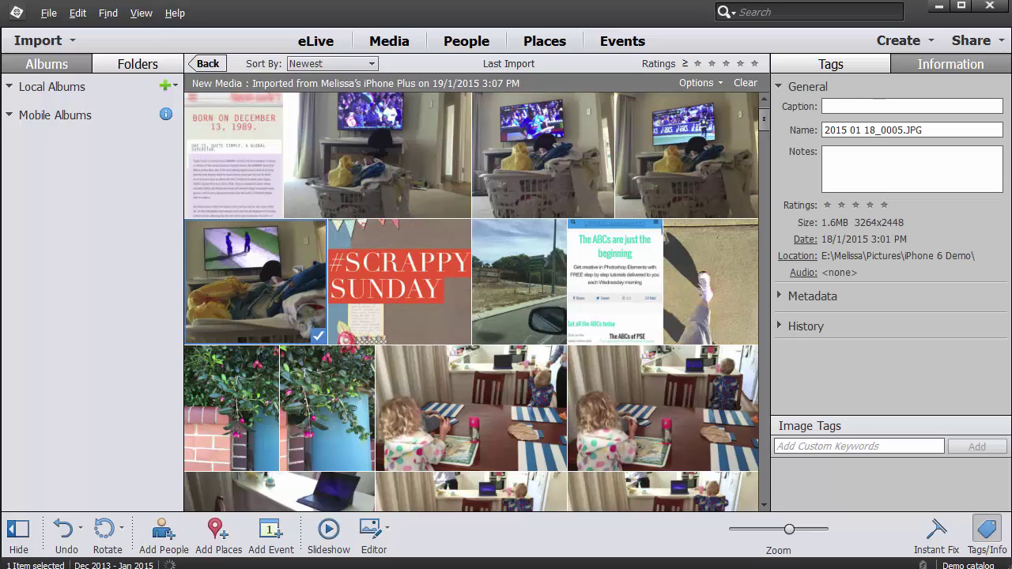
pyautogui.press('Down')
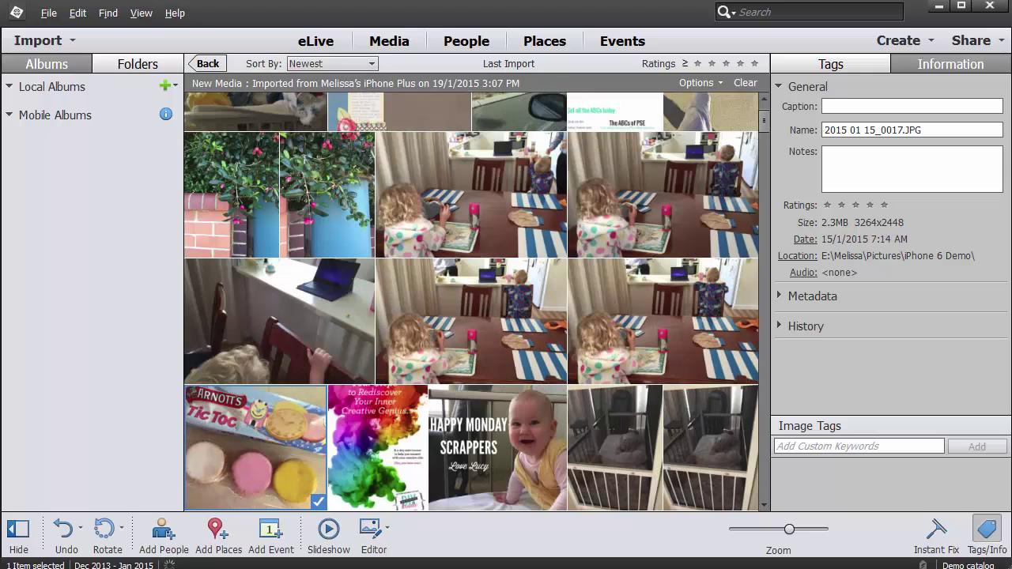
pyautogui.click(208, 63)
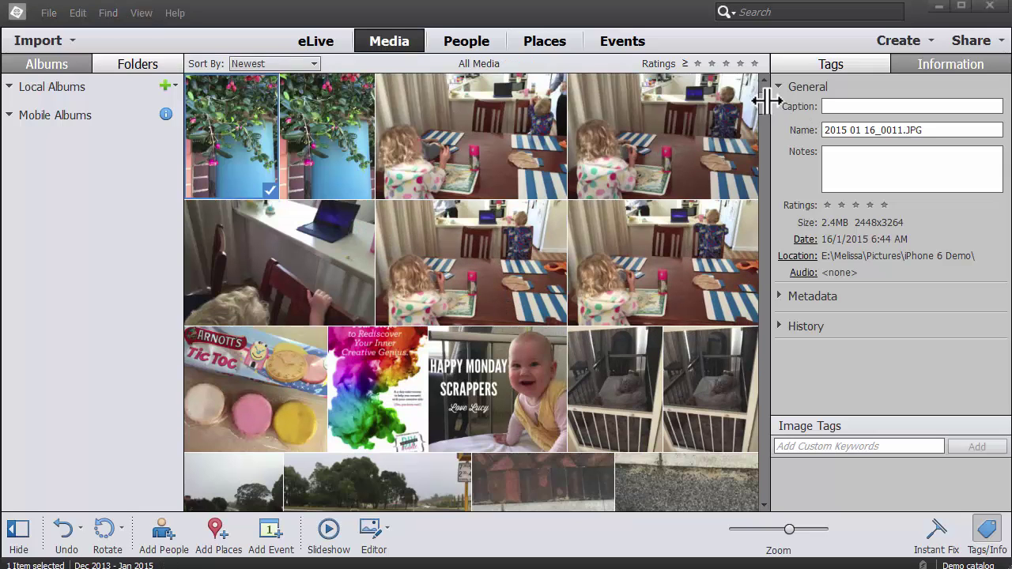
pyautogui.moveTo(769, 109); pyautogui.dragTo(771, 109)
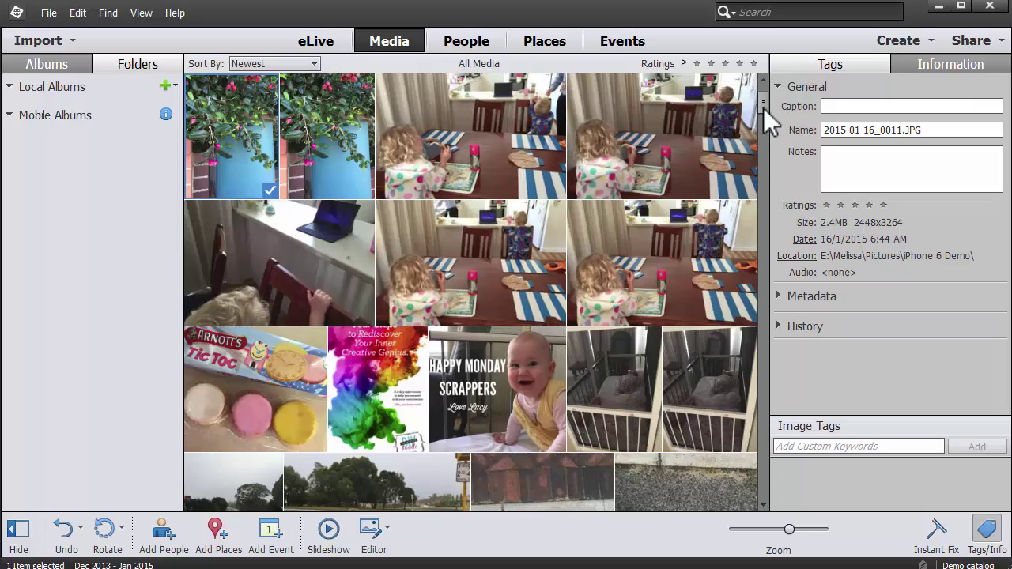
pyautogui.scroll(3, 760, 86)
pyautogui.moveTo(762, 96)
pyautogui.mouseDown()
pyautogui.moveTo(764, 142)
pyautogui.moveTo(769, 80)
pyautogui.mouseUp()
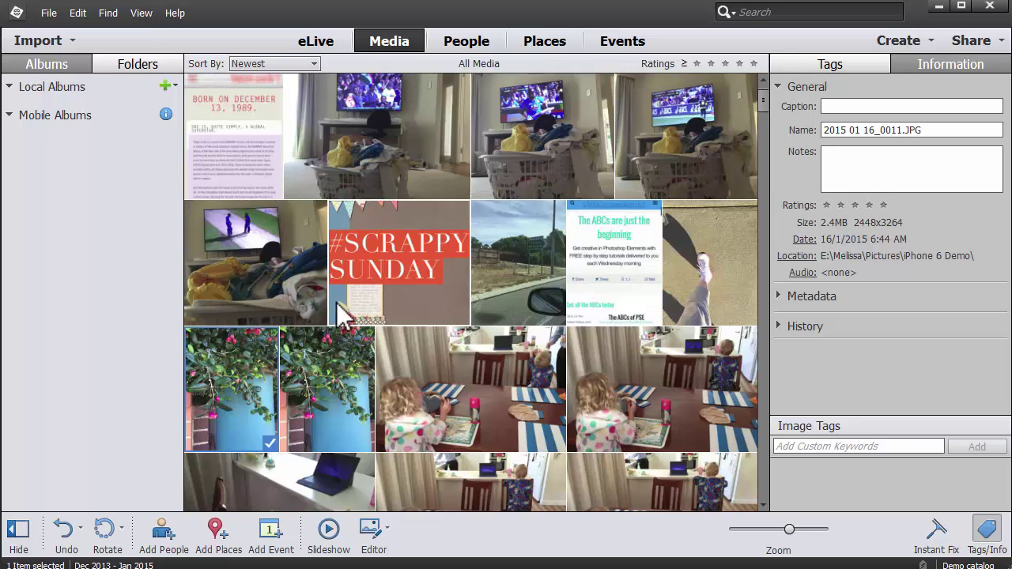
pyautogui.click(277, 286)
pyautogui.click(324, 399)
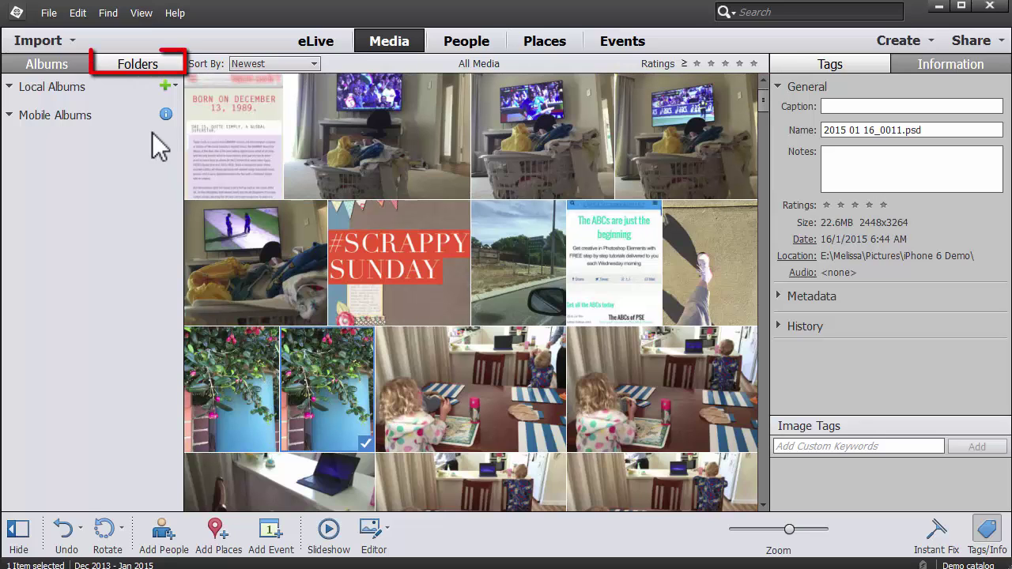
pyautogui.click(137, 66)
pyautogui.click(51, 108)
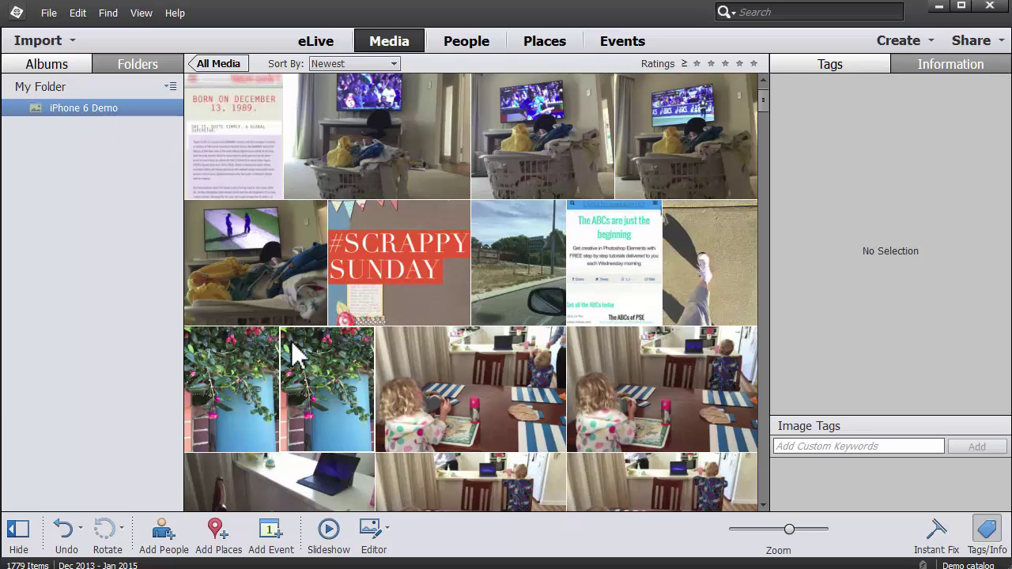
pyautogui.rightClick(87, 110)
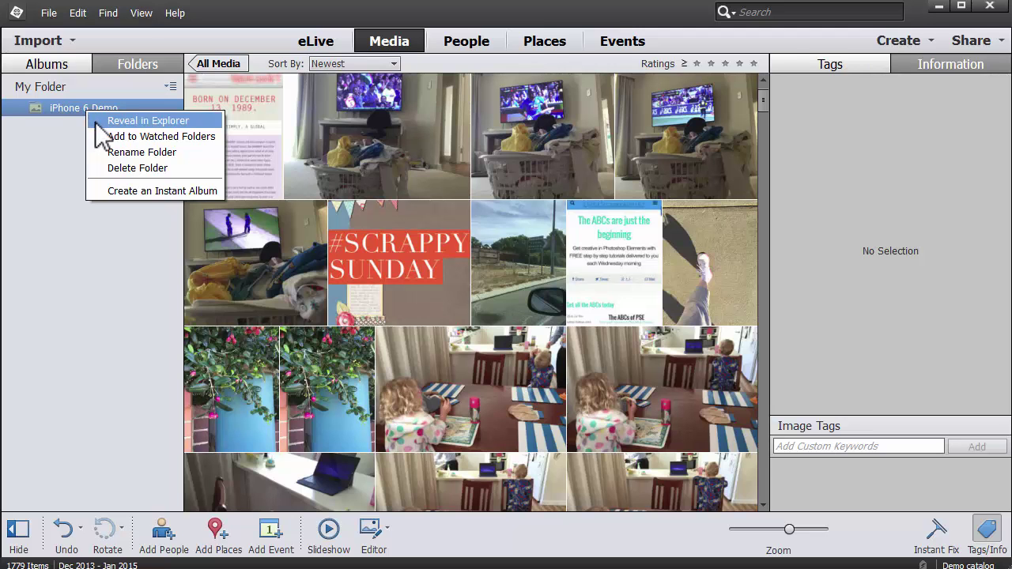
pyautogui.click(106, 124)
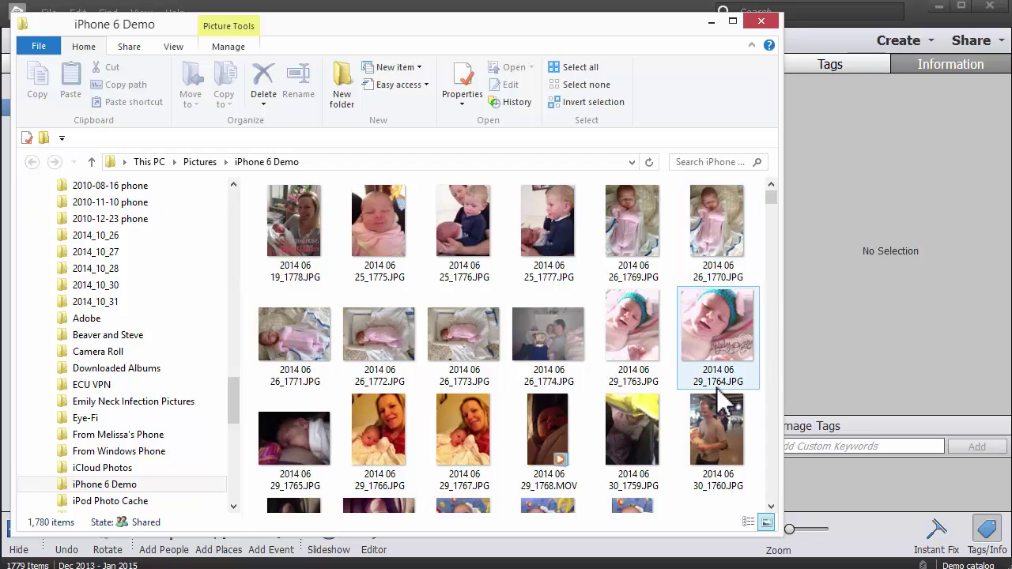
pyautogui.click(726, 220)
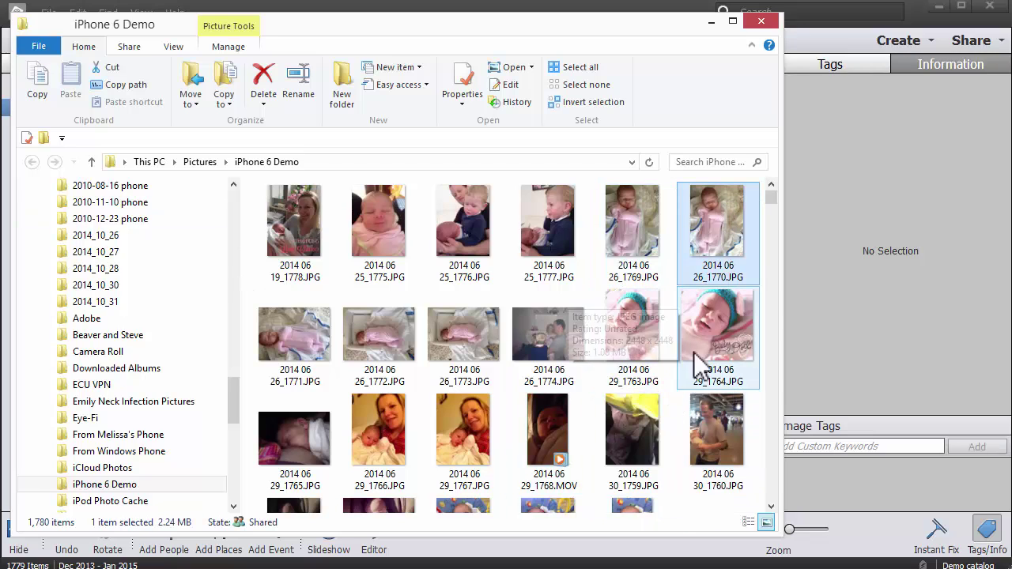
pyautogui.click(762, 21)
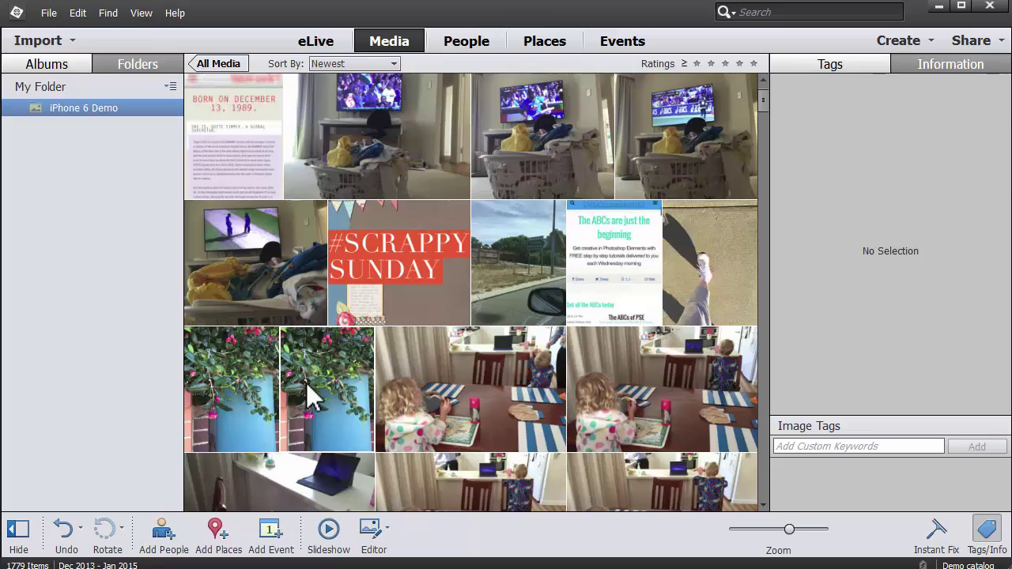
# Open the photo of pink berries over the blue pot in the Photoshop Elements Editor
pyautogui.click(247, 411)
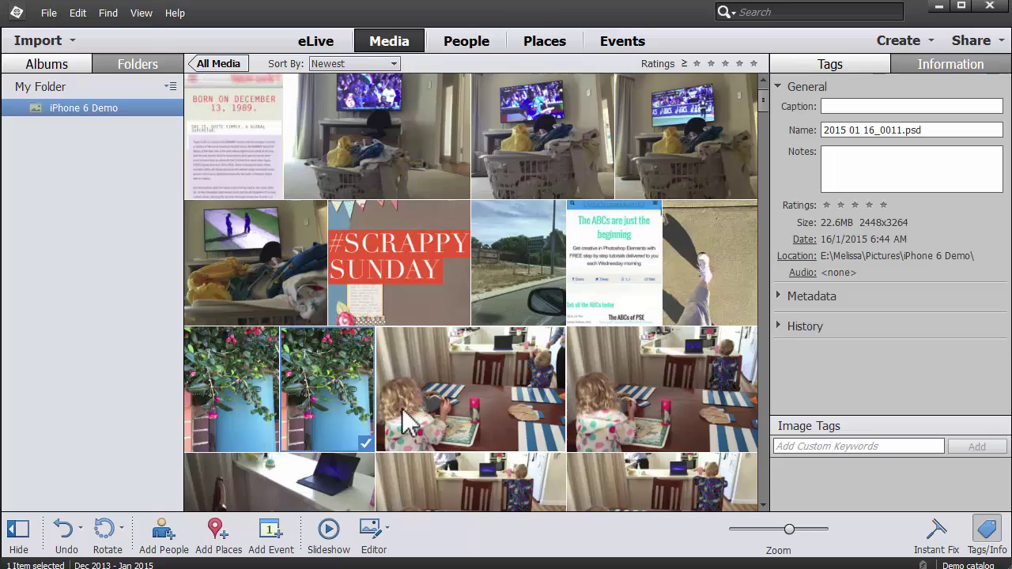
pyautogui.doubleClick(252, 416)
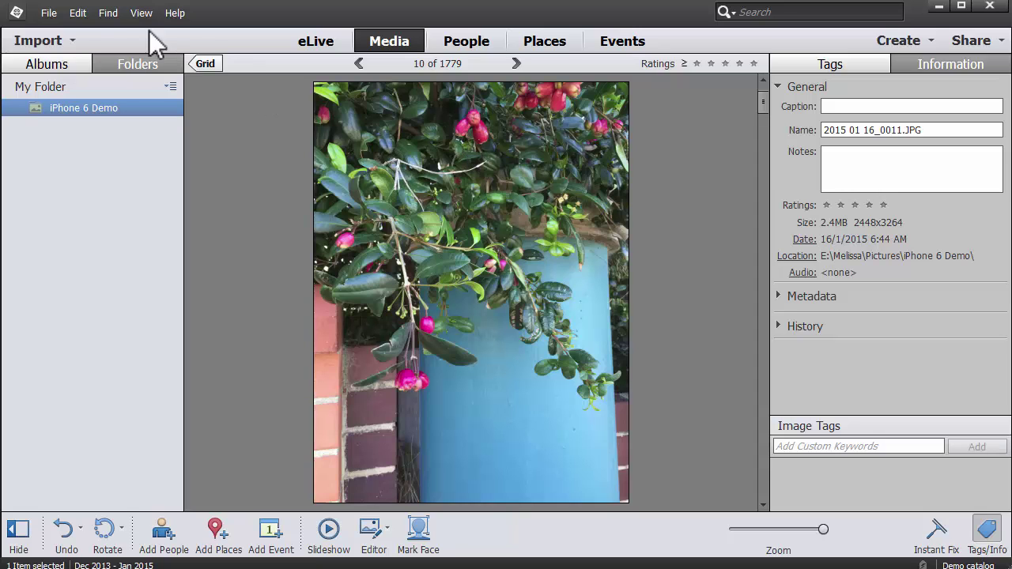
pyautogui.click(80, 13)
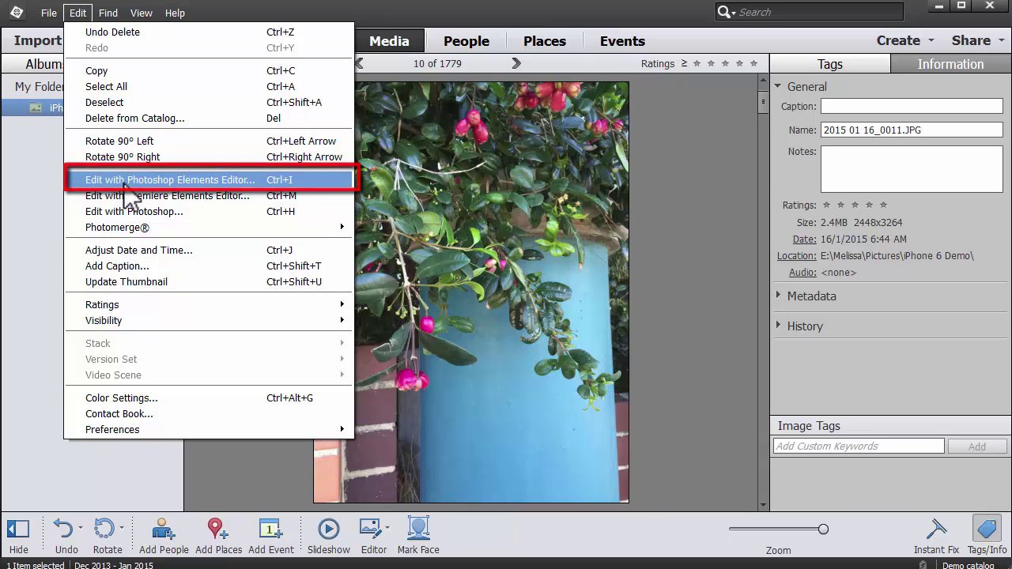
pyautogui.click(124, 182)
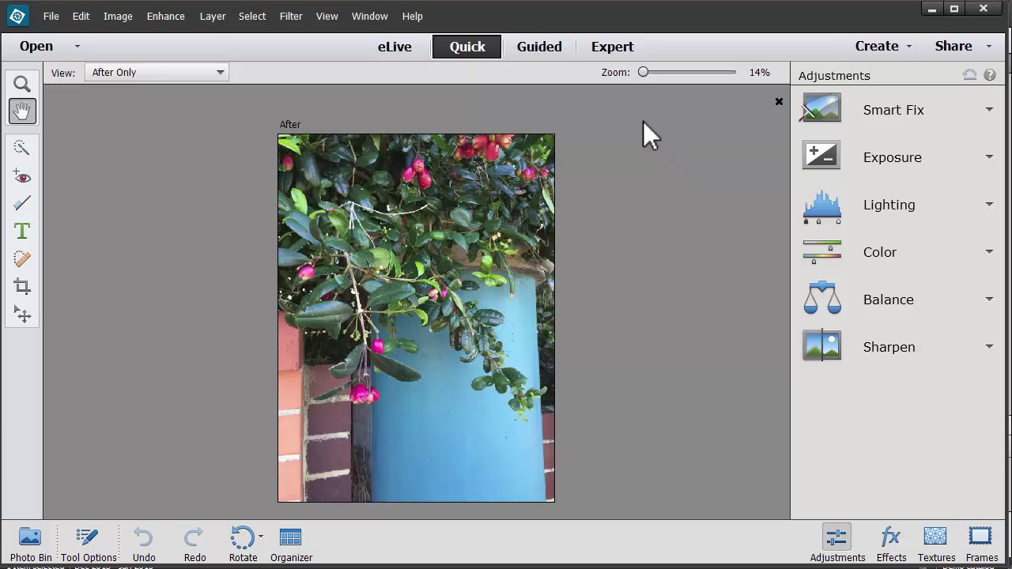
# Apply Guided Simple Depth Of Field blur, keeping the hanging berries as the focus area
pyautogui.click(542, 57)
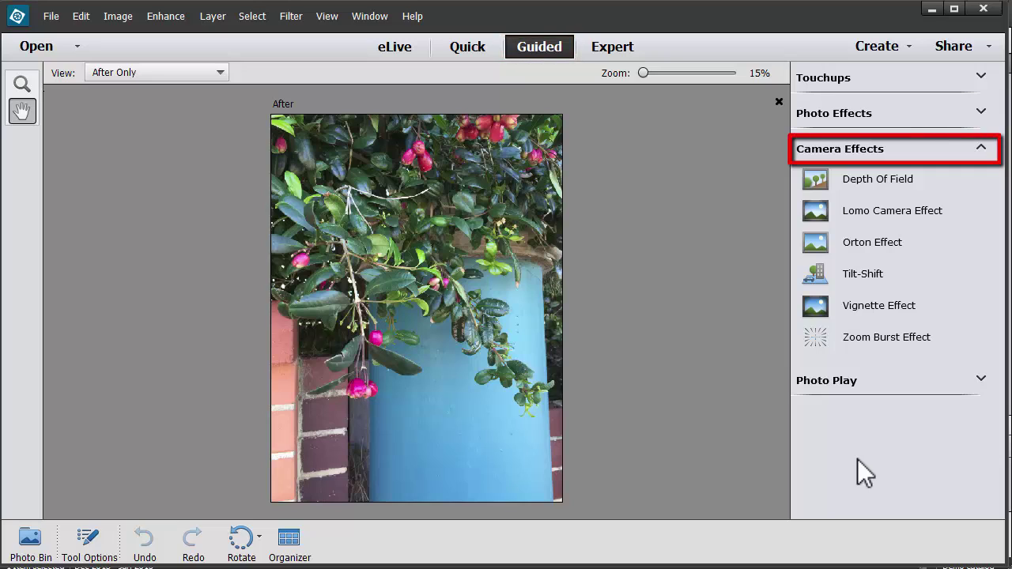
pyautogui.click(846, 184)
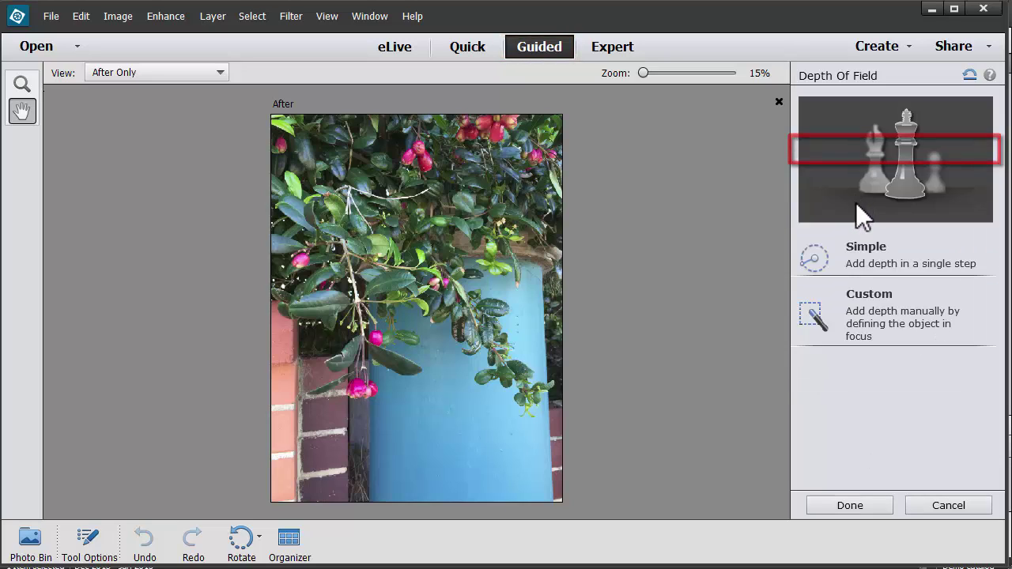
pyautogui.click(817, 271)
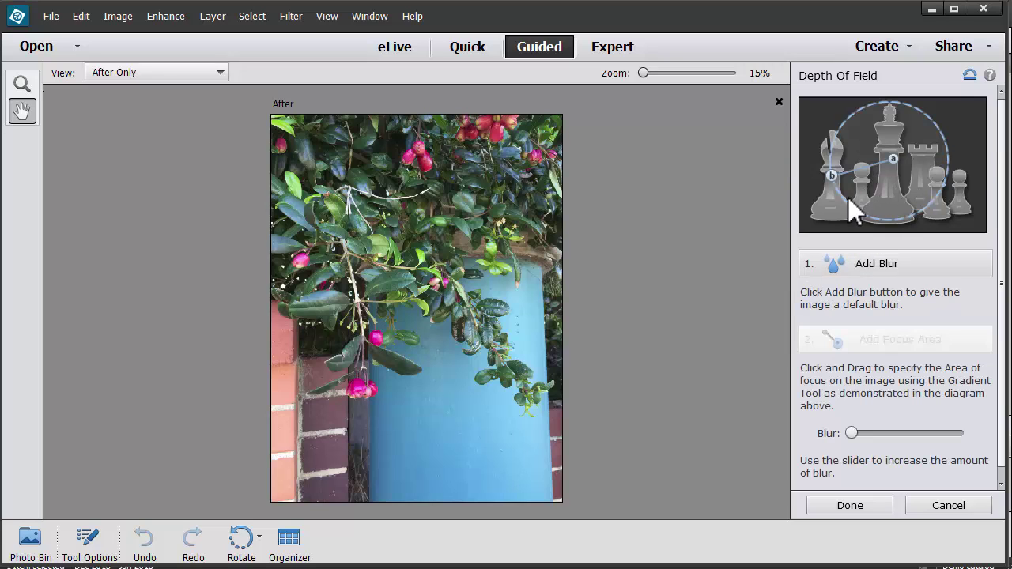
pyautogui.click(851, 267)
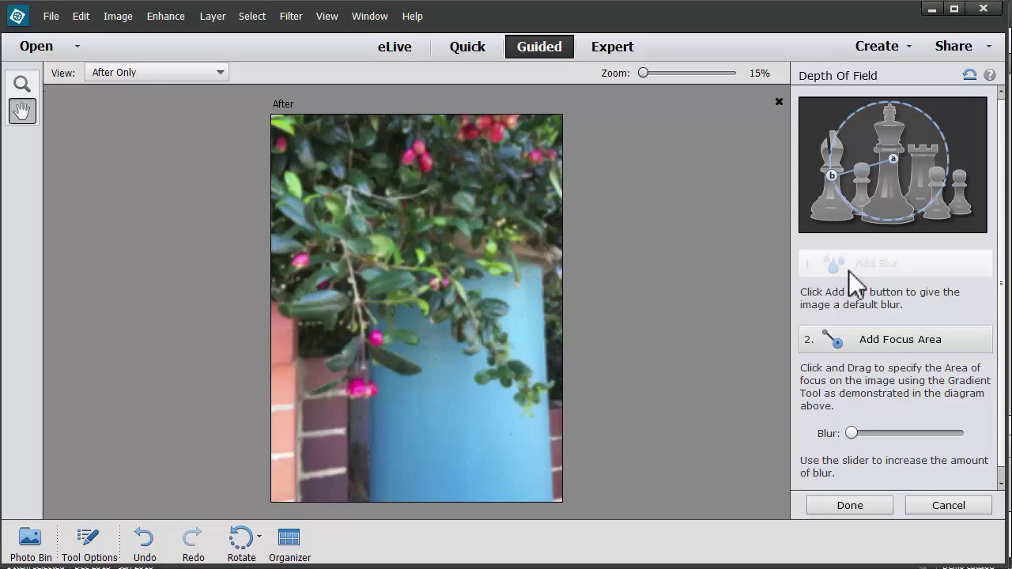
pyautogui.click(837, 332)
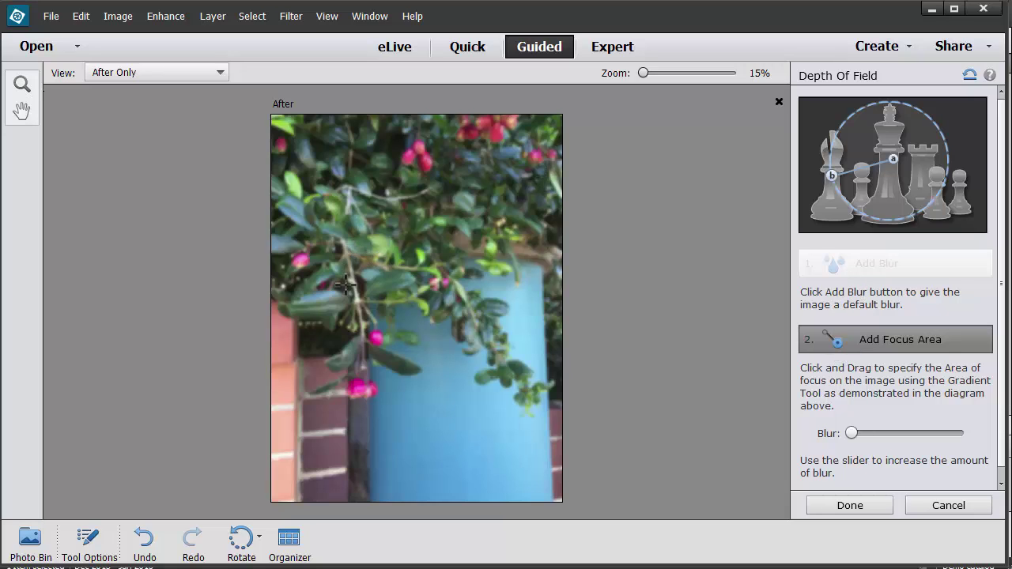
pyautogui.moveTo(348, 269); pyautogui.dragTo(385, 411)
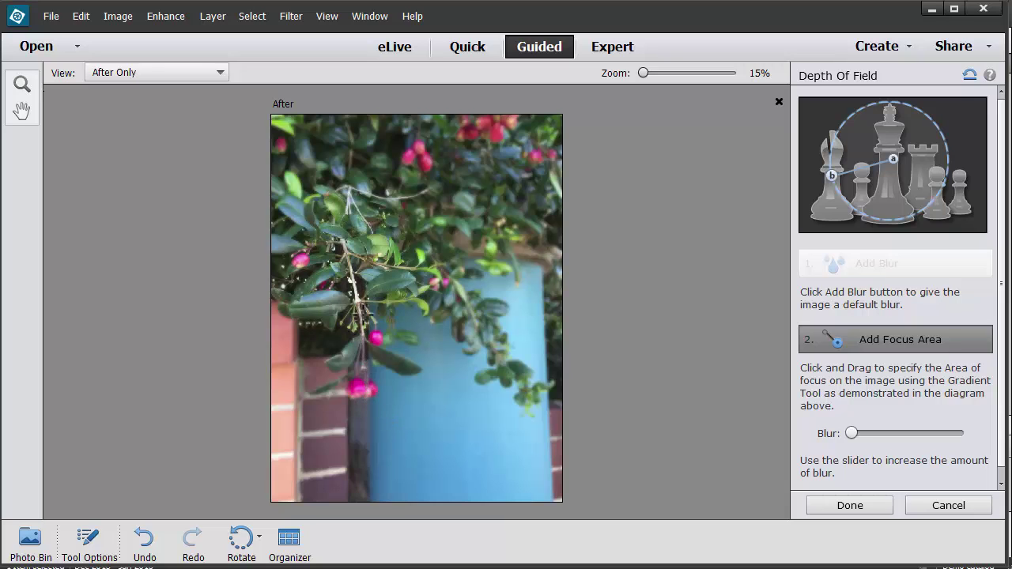
pyautogui.moveTo(360, 299); pyautogui.dragTo(356, 334)
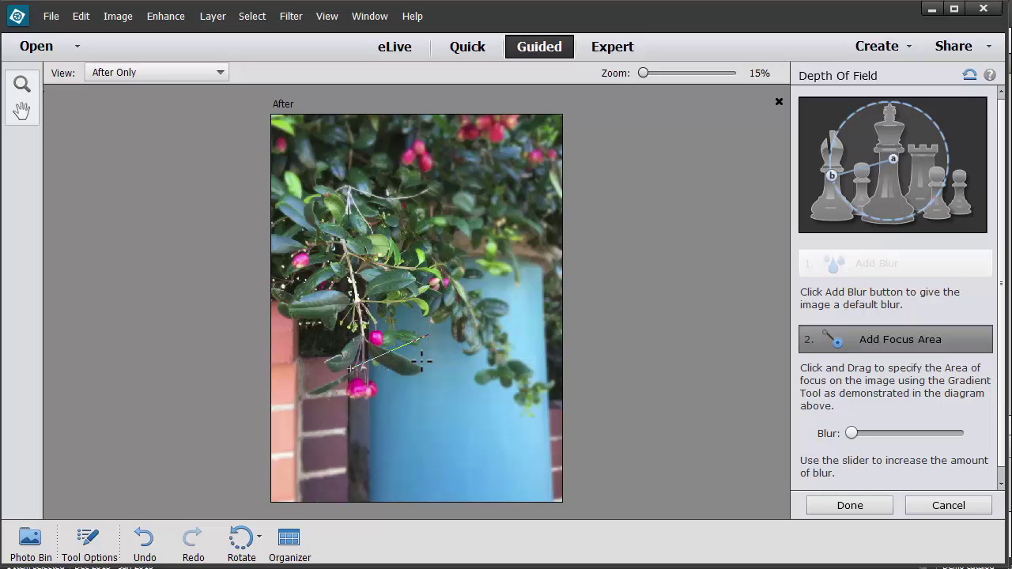
pyautogui.hotkey('ctrl', '=')
pyautogui.hotkey('ctrl', '=')
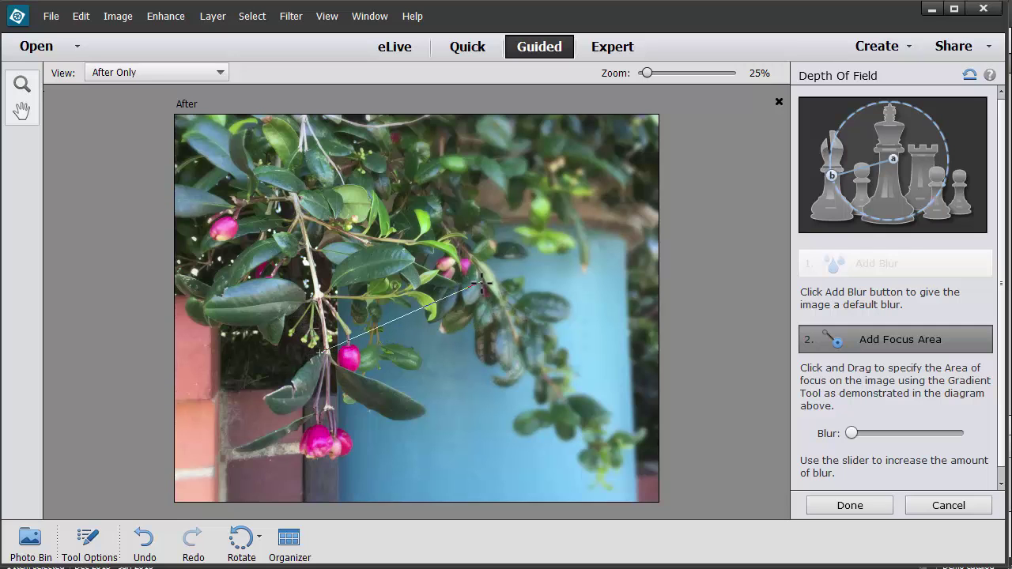
pyautogui.moveTo(326, 348); pyautogui.dragTo(342, 447)
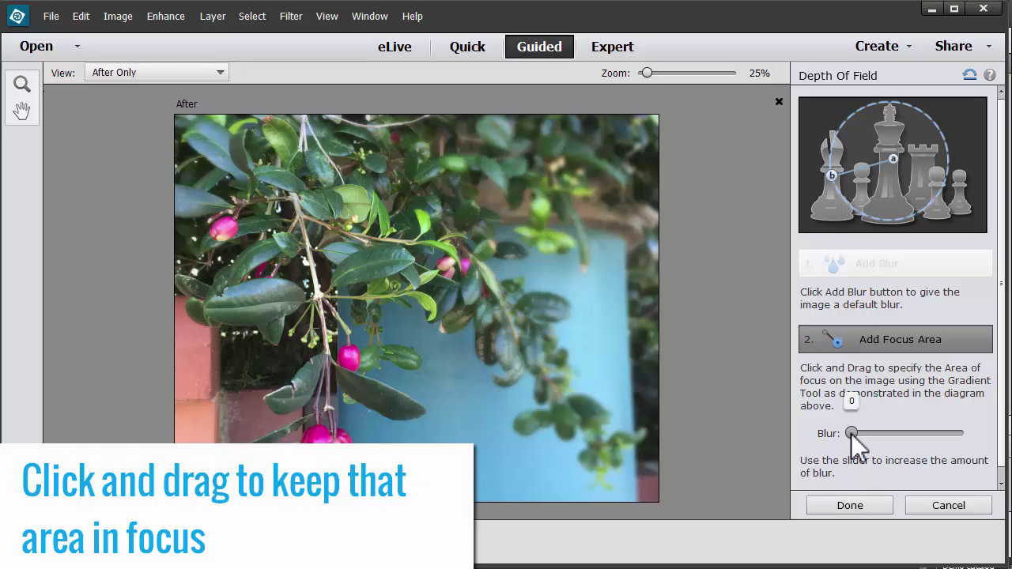
# Adjust the blur amount to 12 and show a Before & After - Horizontal comparison
pyautogui.moveTo(854, 434); pyautogui.dragTo(930, 441)
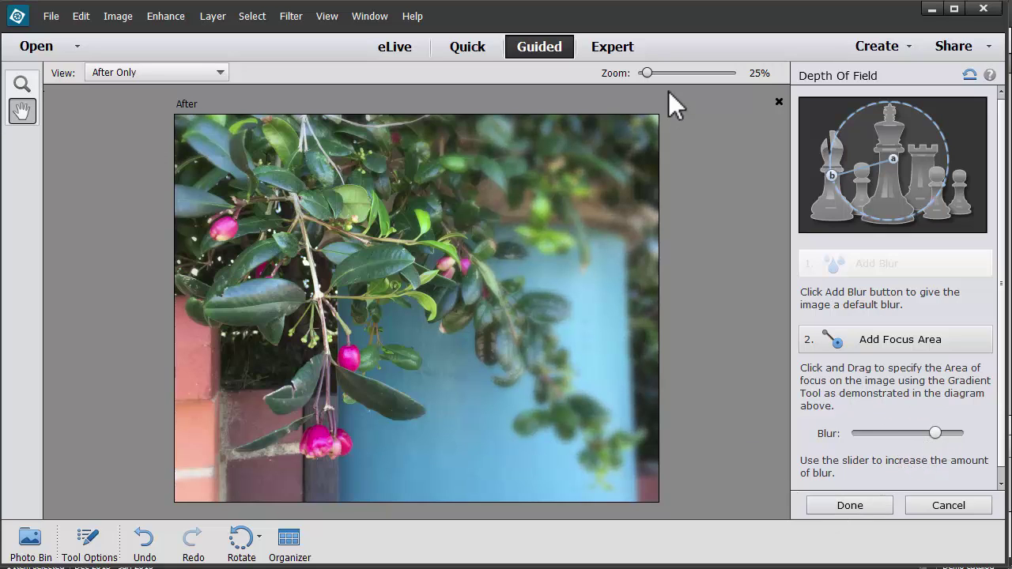
pyautogui.click(145, 74)
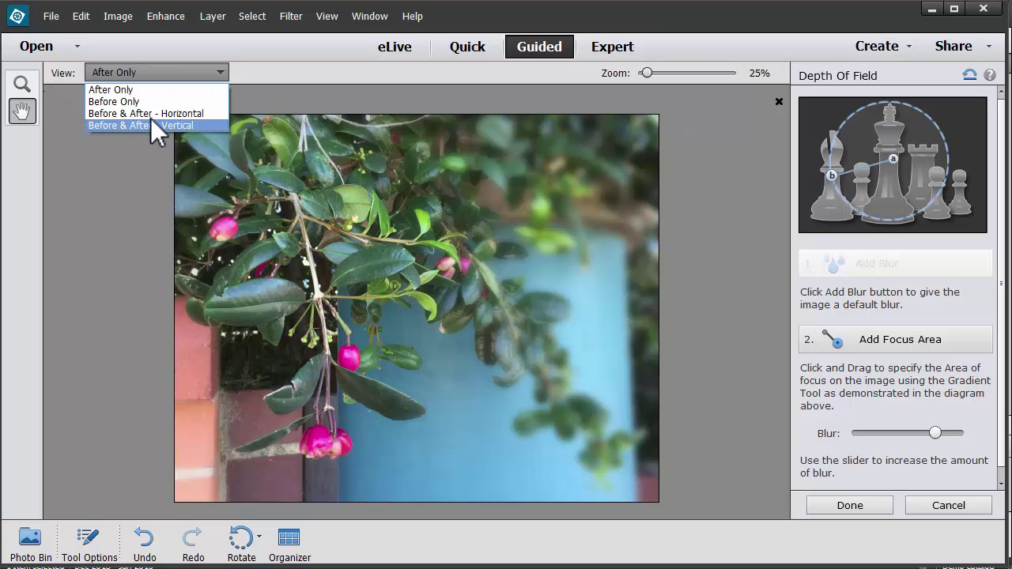
pyautogui.click(148, 113)
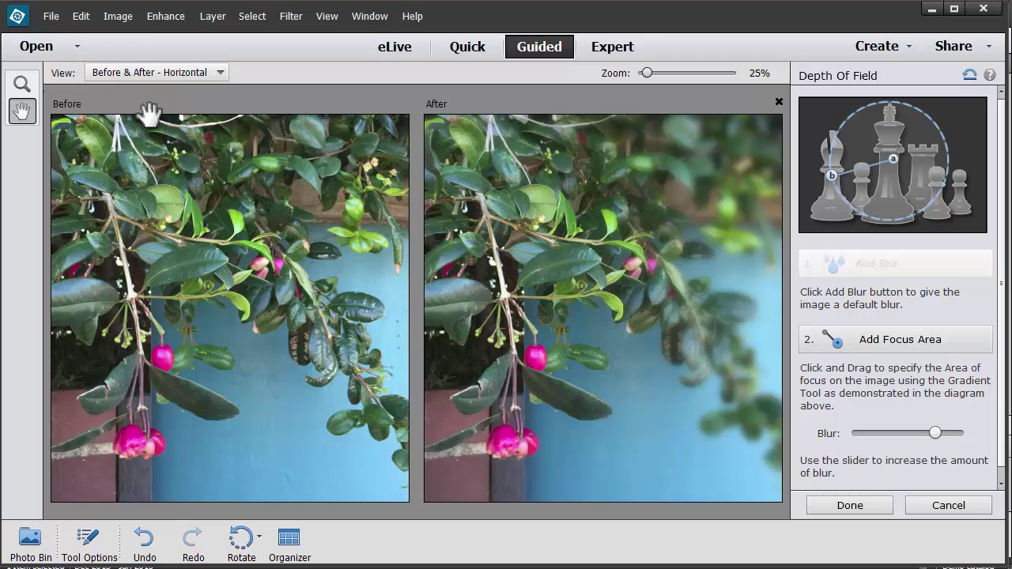
pyautogui.scroll(-2, 487, 372)
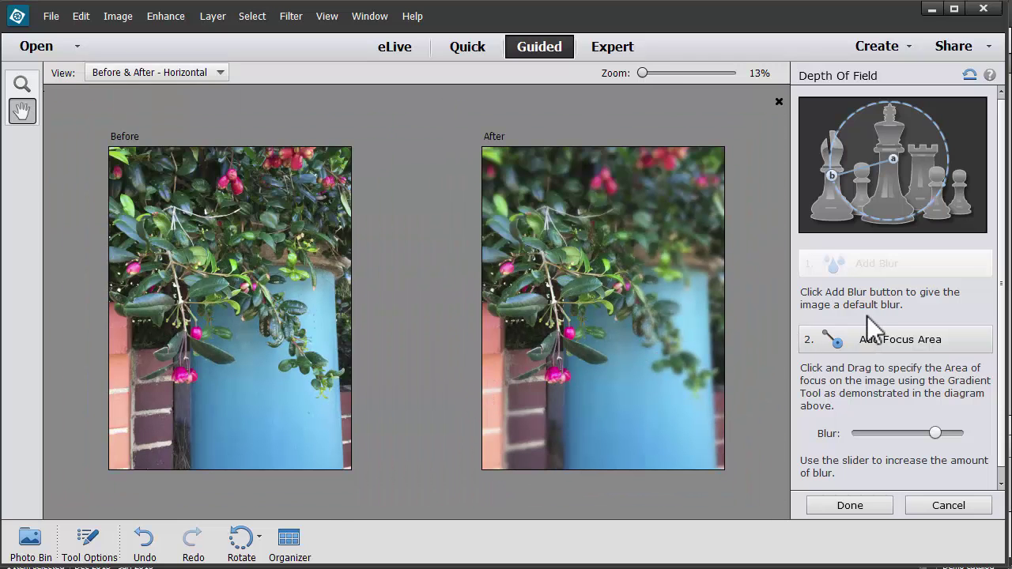
pyautogui.moveTo(937, 435); pyautogui.dragTo(874, 443)
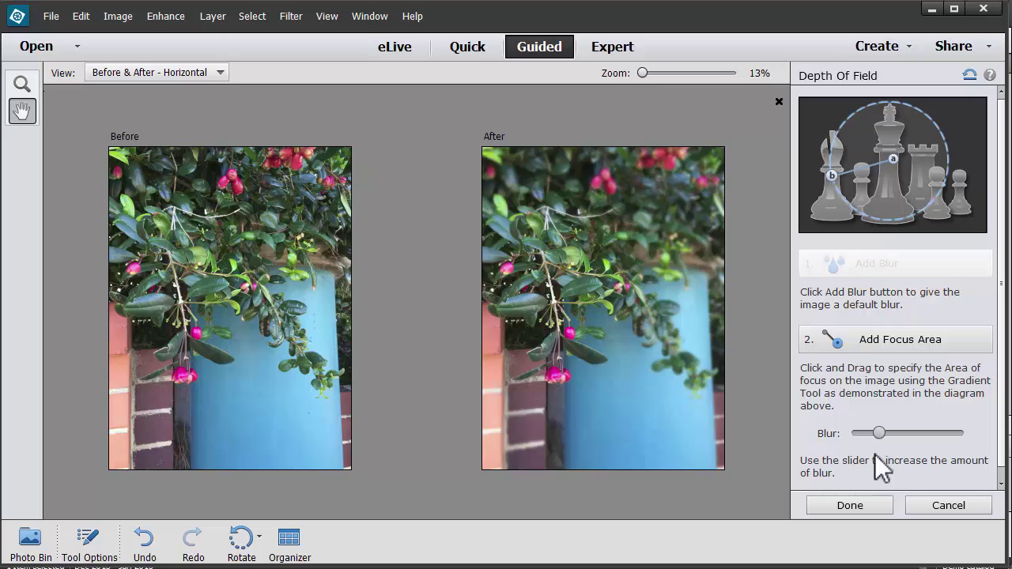
# Commit the depth-of-field effect, then add a black vignette with reduced intensity
pyautogui.click(849, 505)
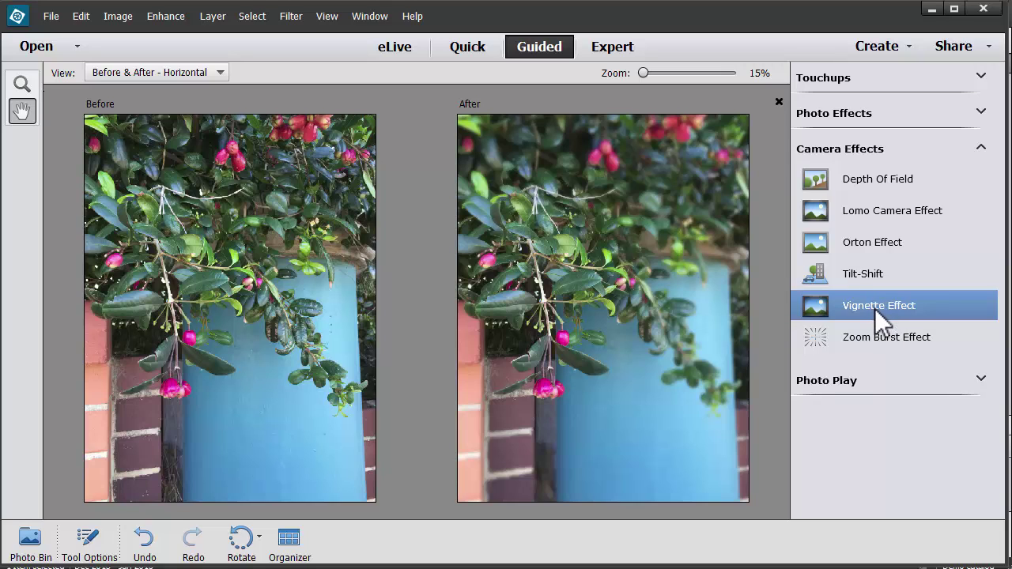
pyautogui.click(877, 306)
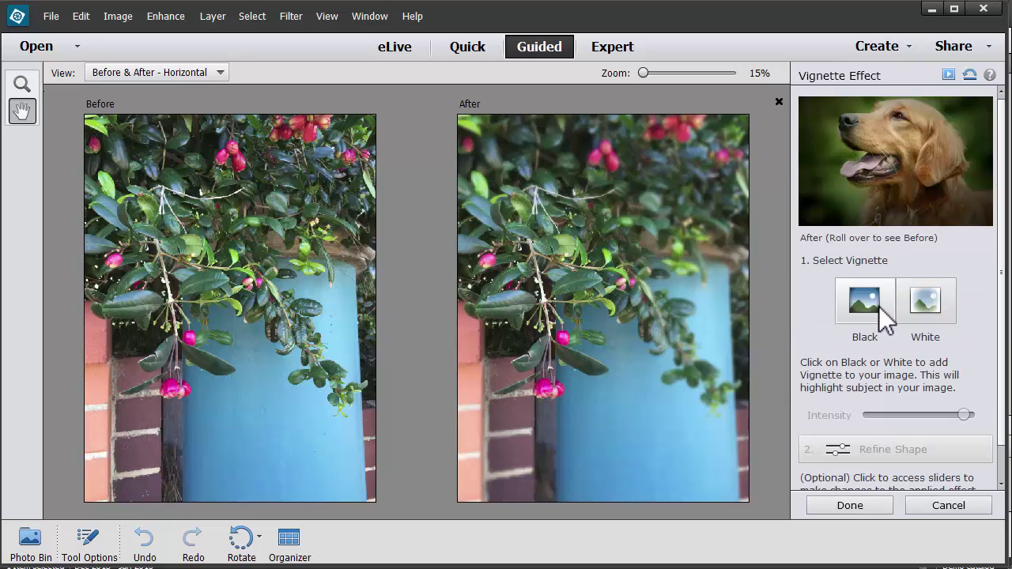
pyautogui.click(879, 309)
pyautogui.moveTo(964, 413); pyautogui.dragTo(922, 419)
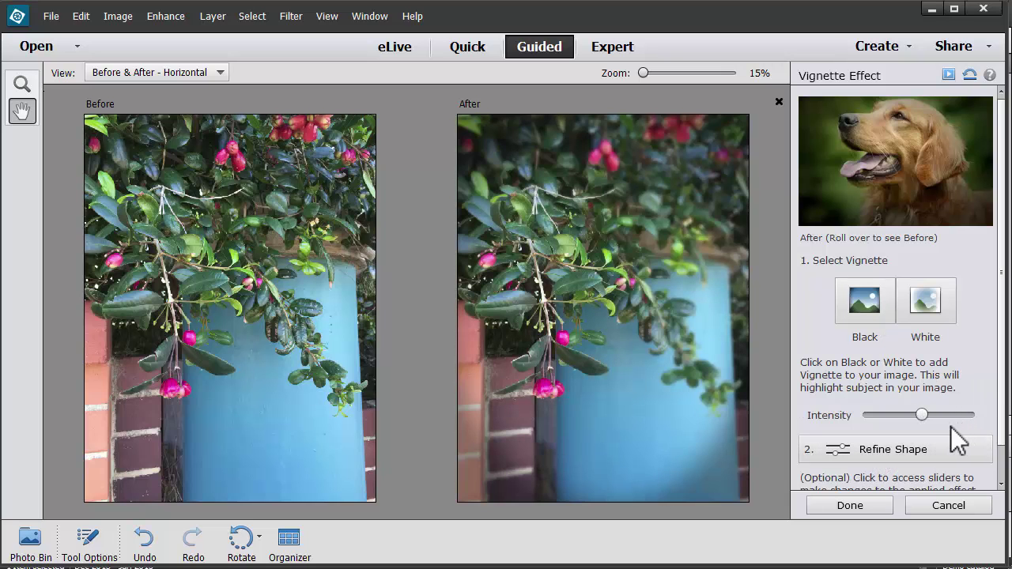
pyautogui.scroll(-1, 909, 427)
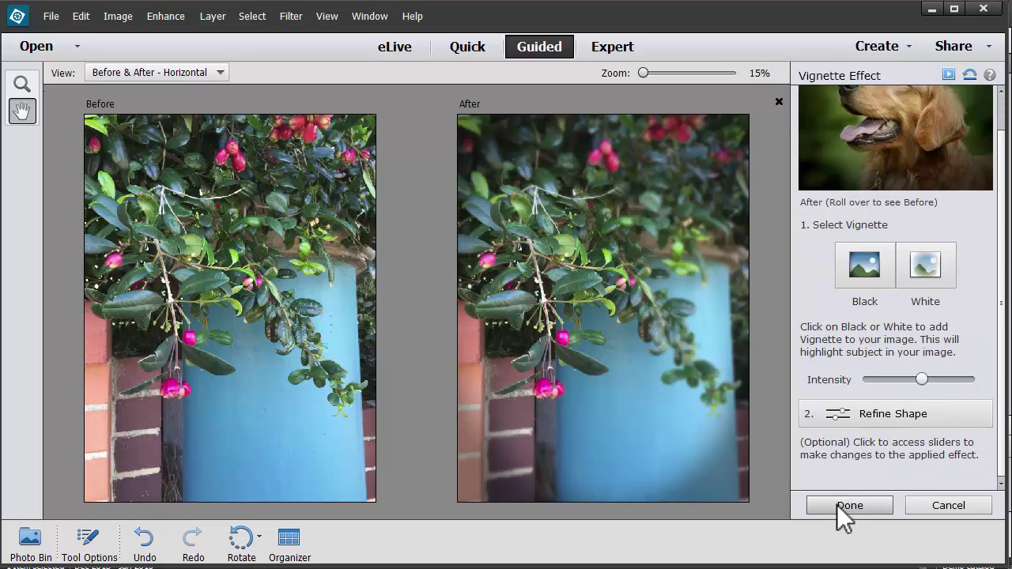
pyautogui.click(837, 506)
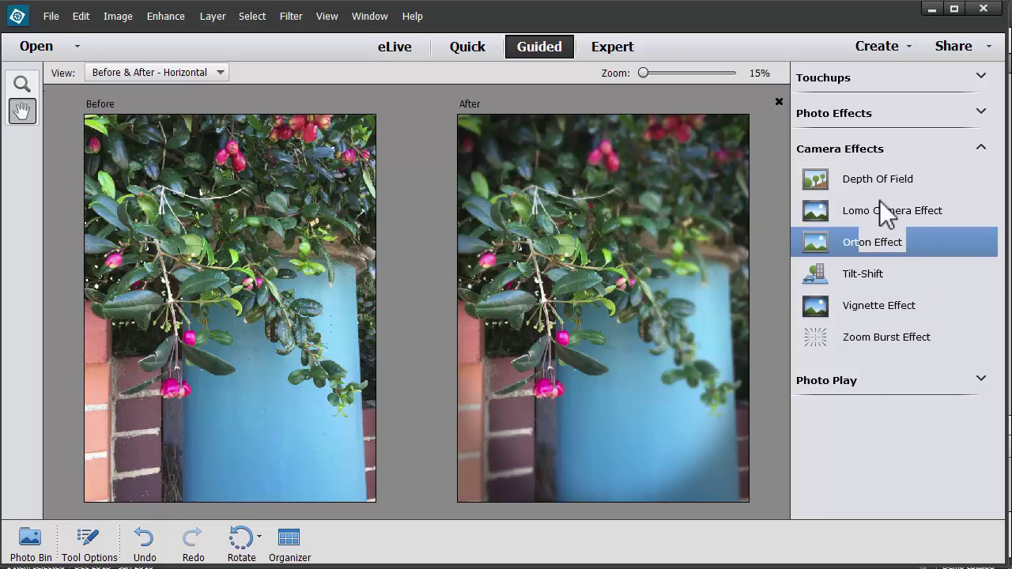
# Preview the Red and Green presets of the B&W Color Pop effect
pyautogui.click(980, 113)
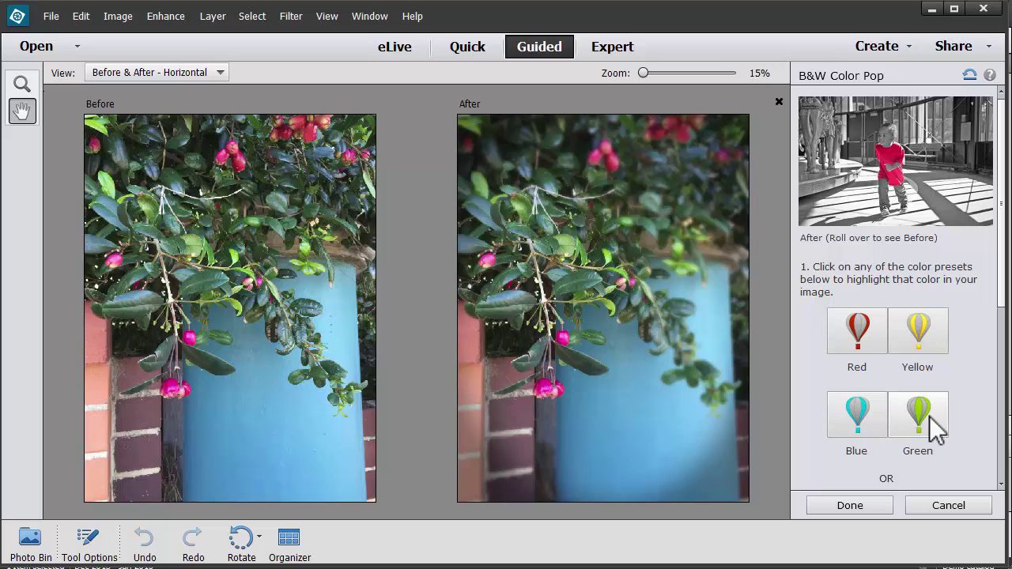
pyautogui.moveTo(1005, 284); pyautogui.dragTo(1005, 316)
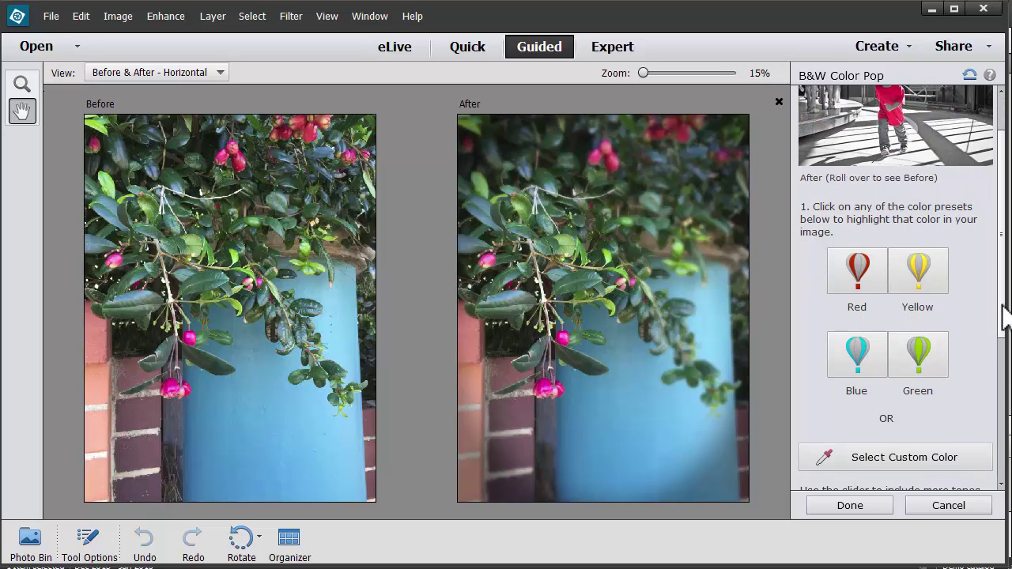
pyautogui.click(862, 286)
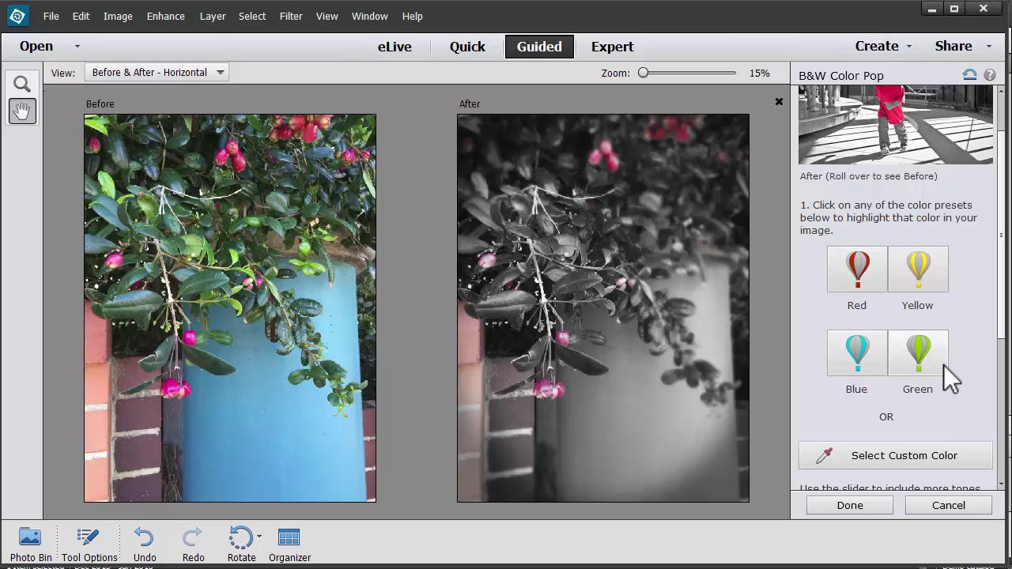
pyautogui.click(932, 355)
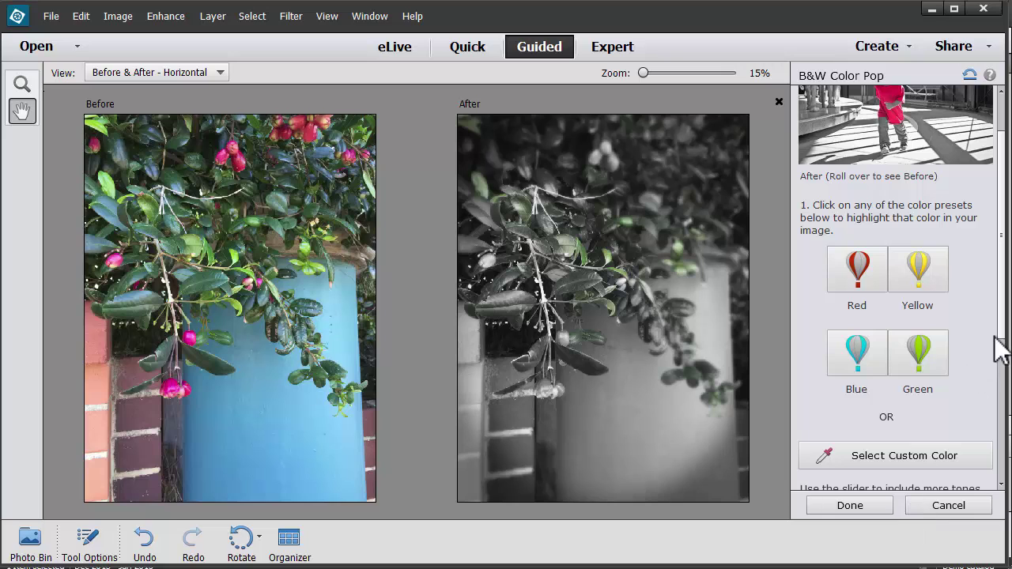
# Keep a custom colour sampled from a pink berry, with Fuzziness at maximum
pyautogui.moveTo(1001, 340); pyautogui.dragTo(1003, 431)
pyautogui.click(889, 314)
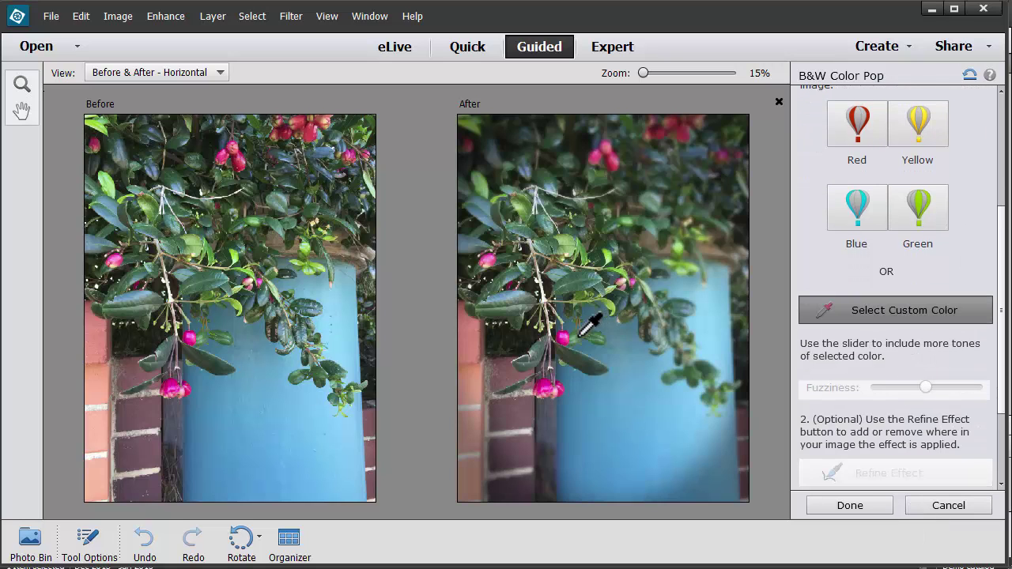
pyautogui.press('h')
pyautogui.click(560, 337)
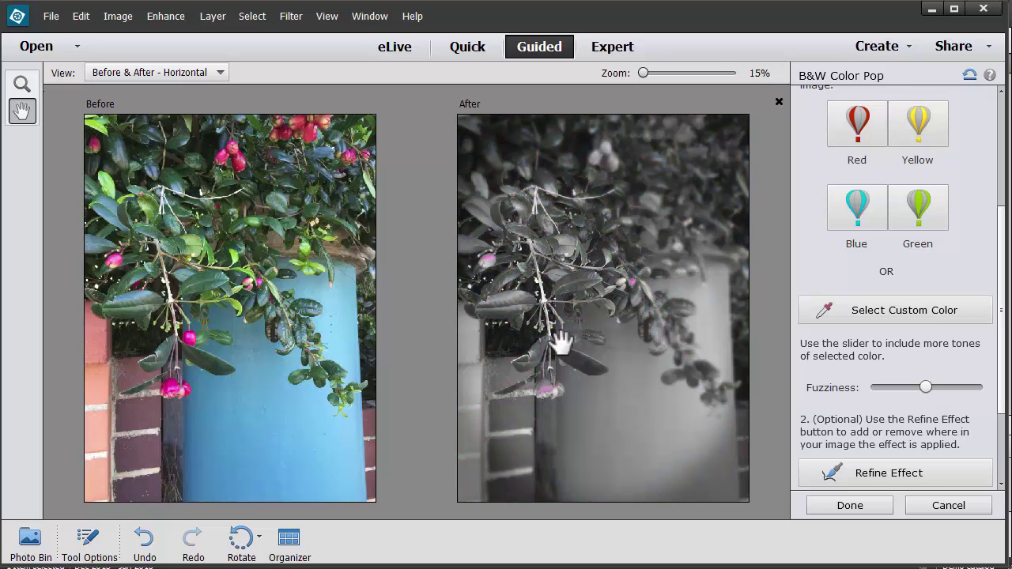
pyautogui.moveTo(925, 387); pyautogui.dragTo(983, 389)
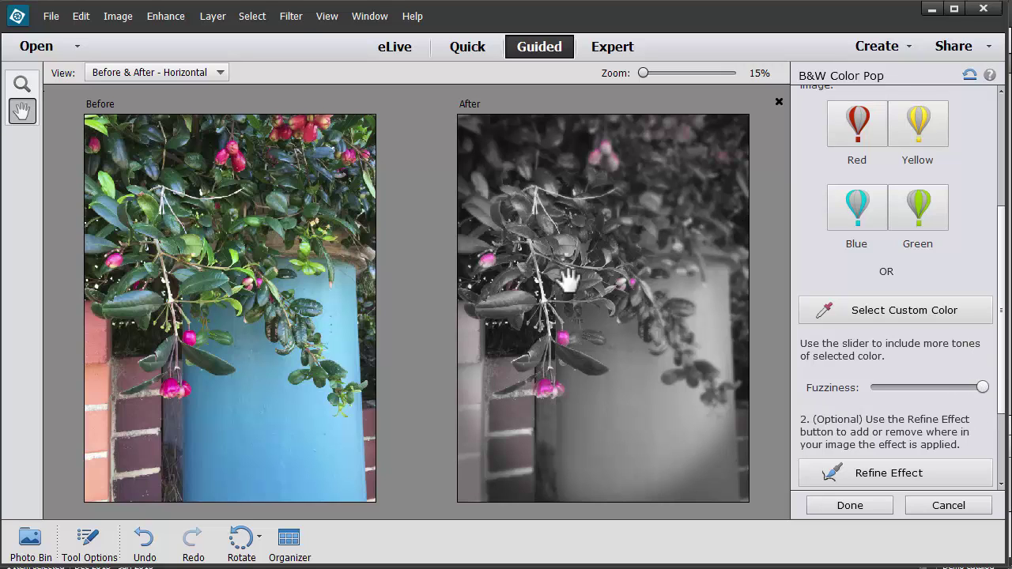
pyautogui.scroll(-3, 1005, 399)
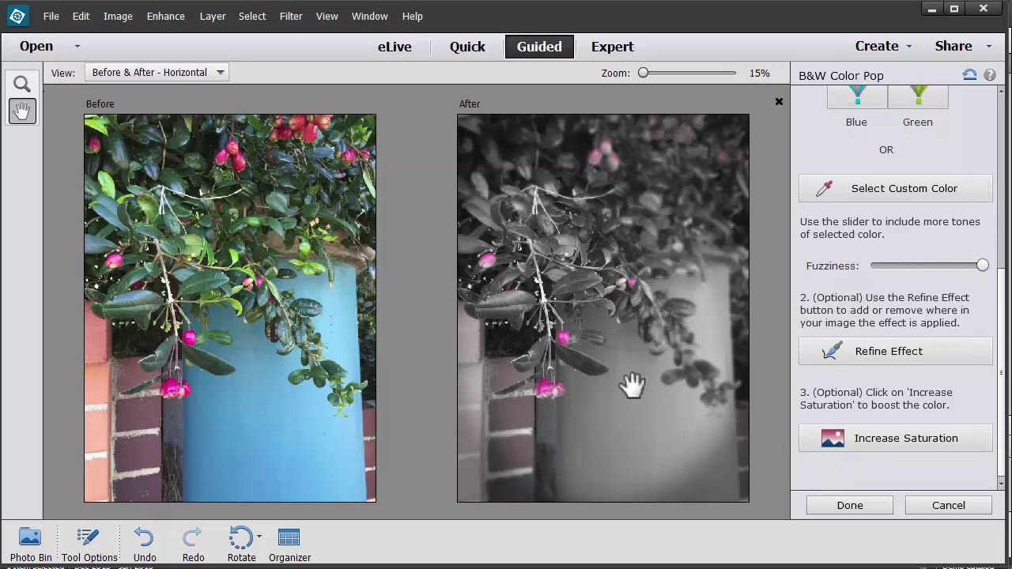
# Cancel the B&W Color Pop edit so the photo returns to full colour
pyautogui.click(948, 507)
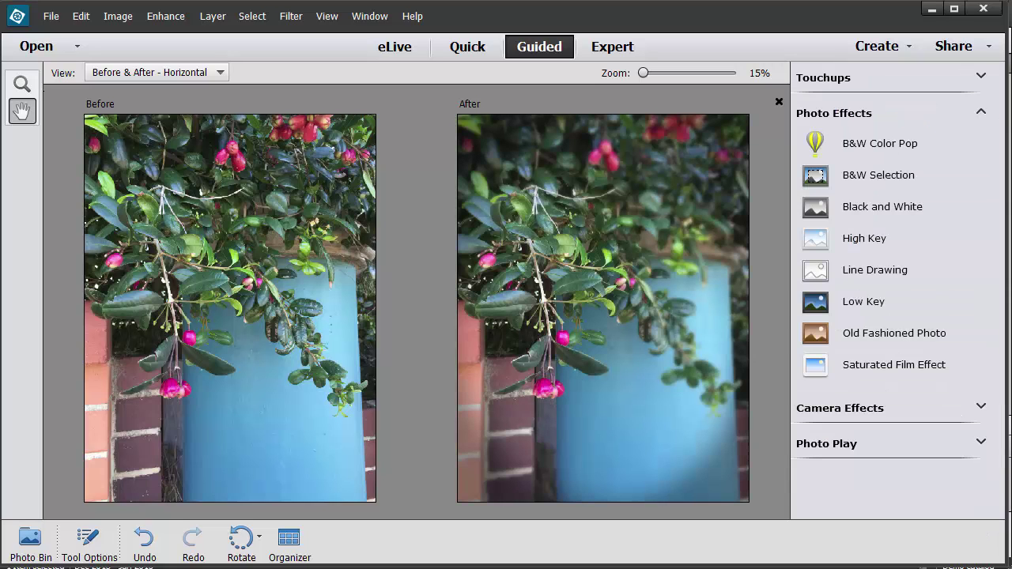
pyautogui.click(81, 16)
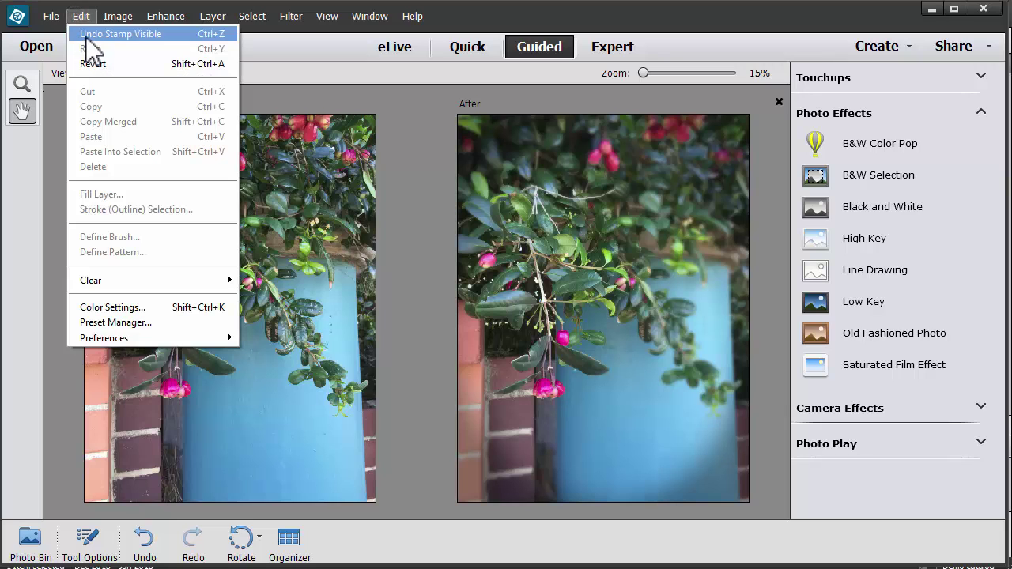
pyautogui.click(510, 24)
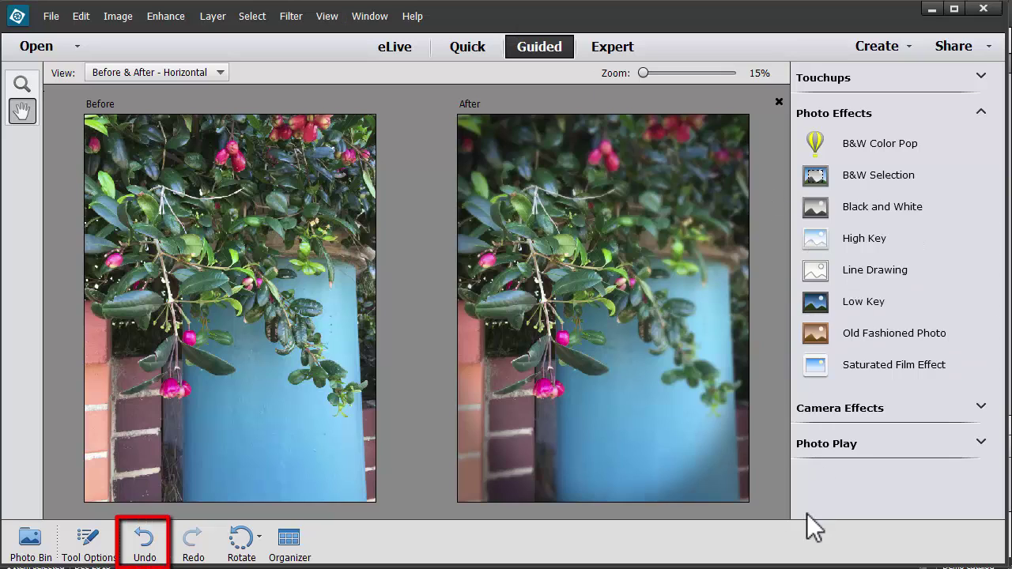
# Undo and redo the last step, then collapse the Photo Effects category
pyautogui.click(135, 541)
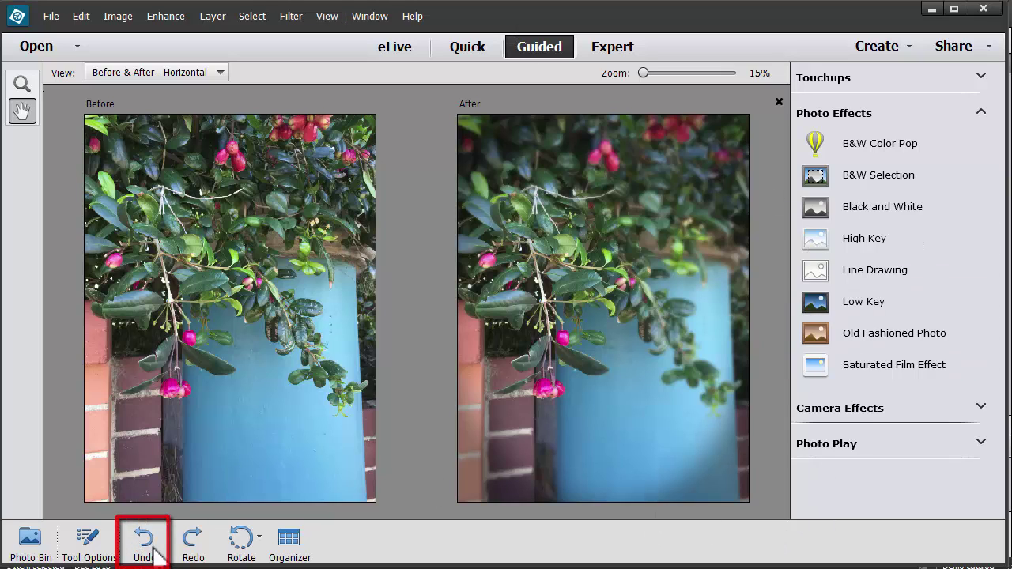
pyautogui.click(193, 541)
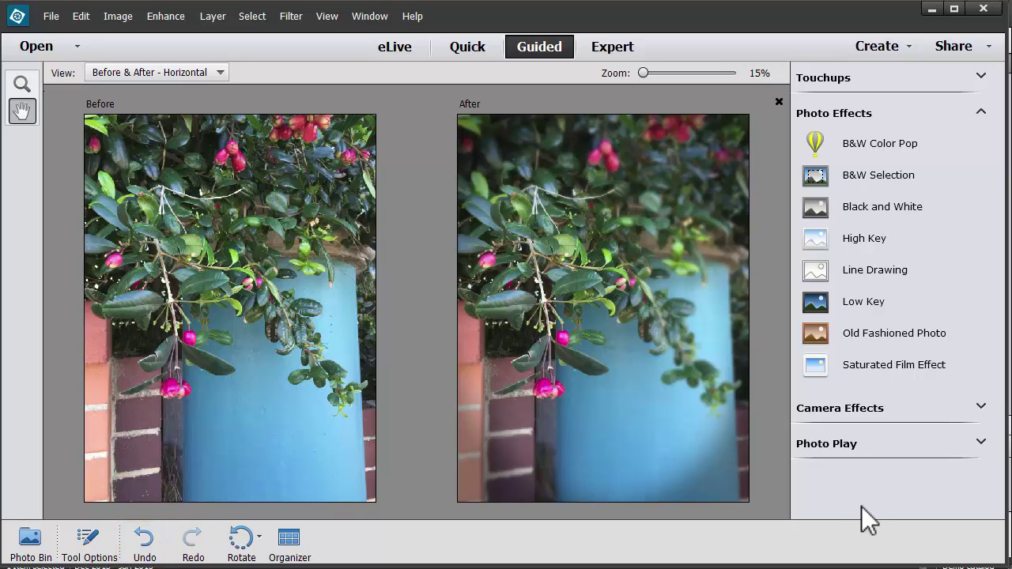
pyautogui.click(982, 112)
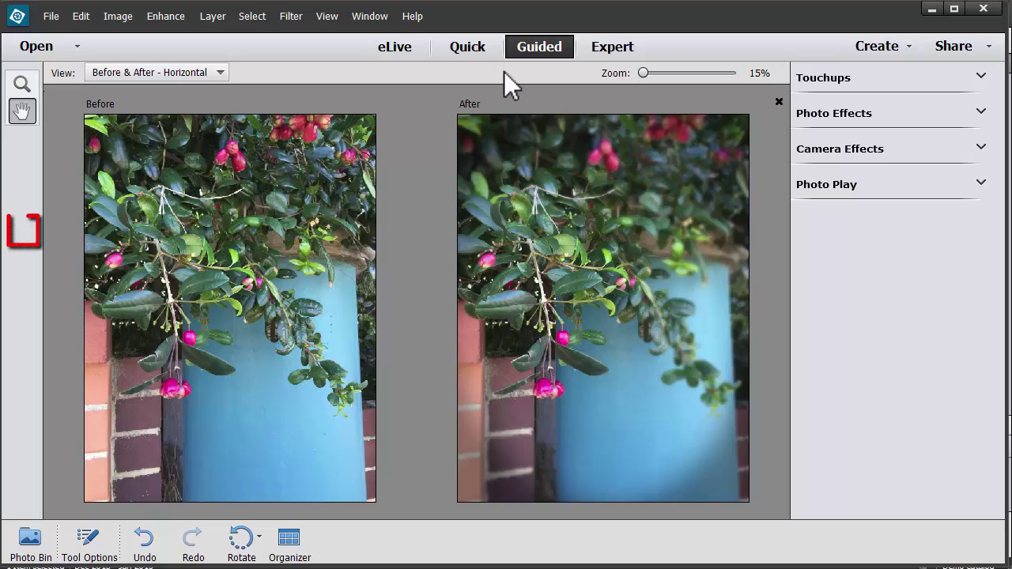
# In Quick mode, start a 'Lilly Pilly' text entry near the photo's top-left
pyautogui.click(467, 46)
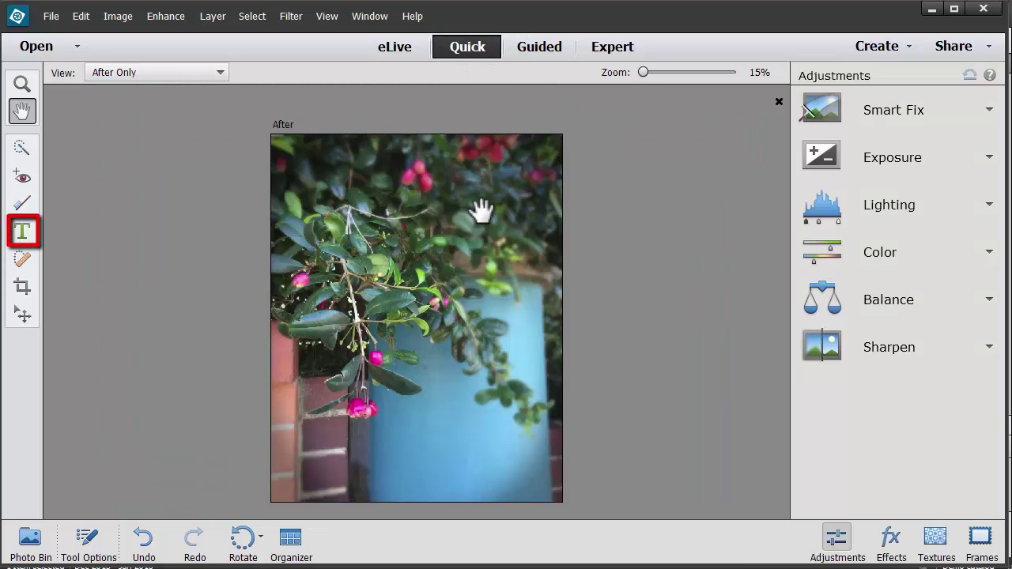
pyautogui.click(22, 232)
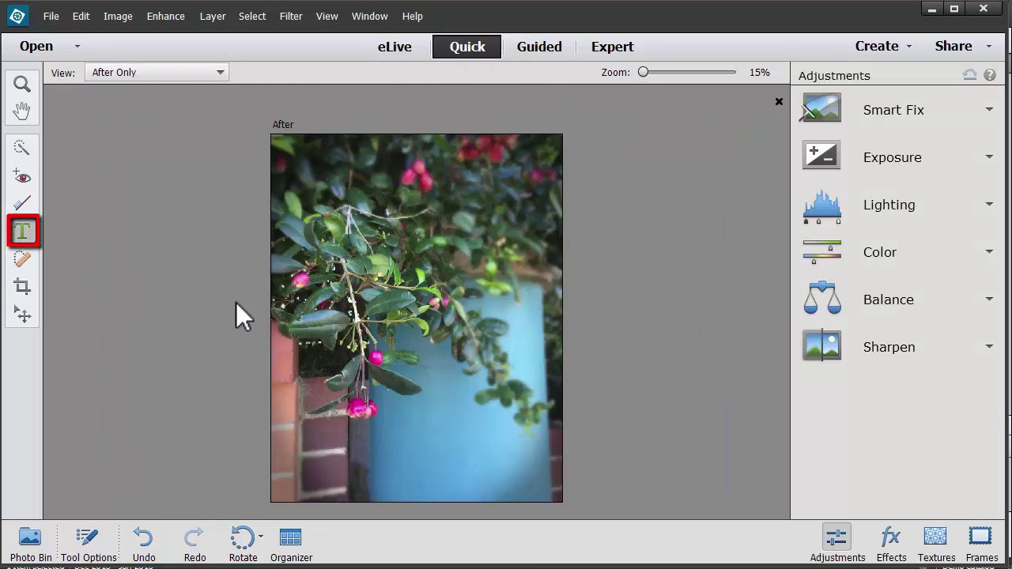
pyautogui.click(327, 194)
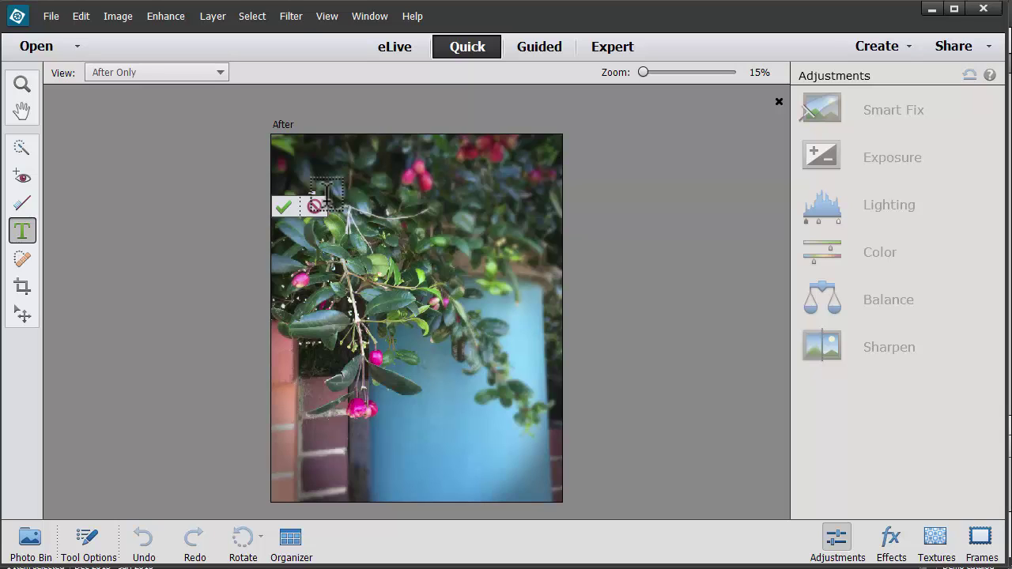
# Make the Segoe Print caption white at 155 pt and commit it
pyautogui.click(86, 539)
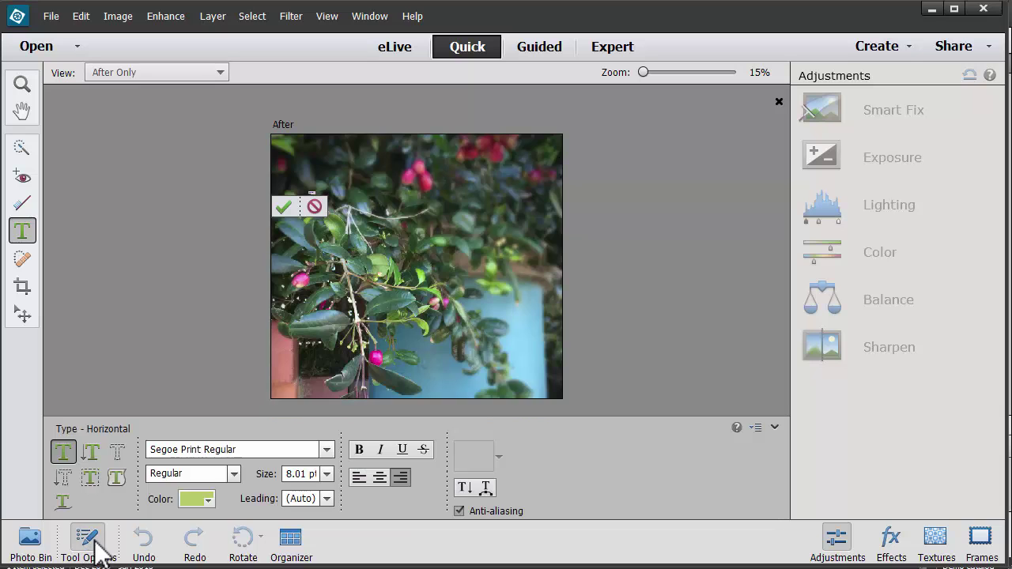
pyautogui.click(327, 474)
pyautogui.click(318, 467)
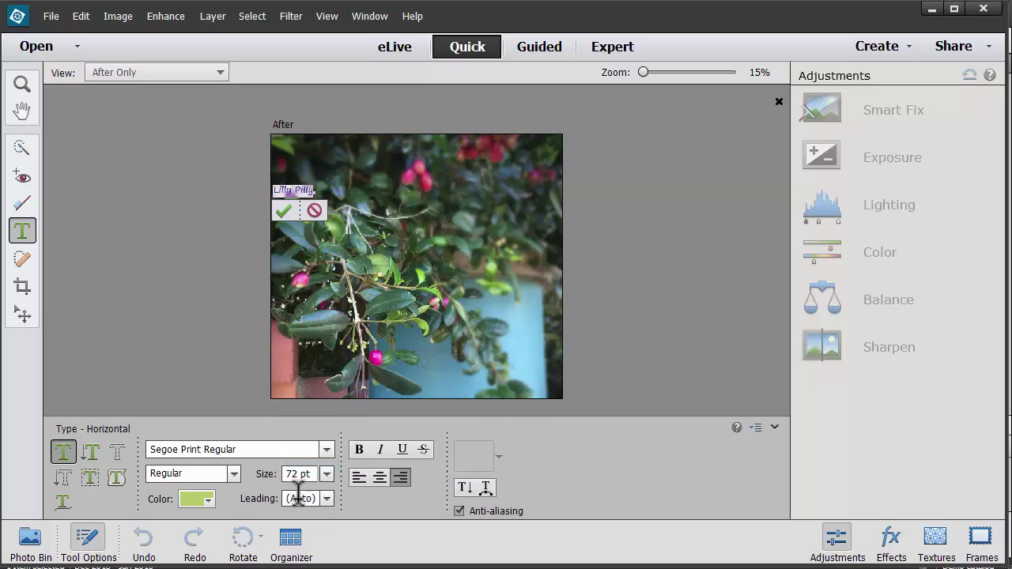
pyautogui.click(204, 501)
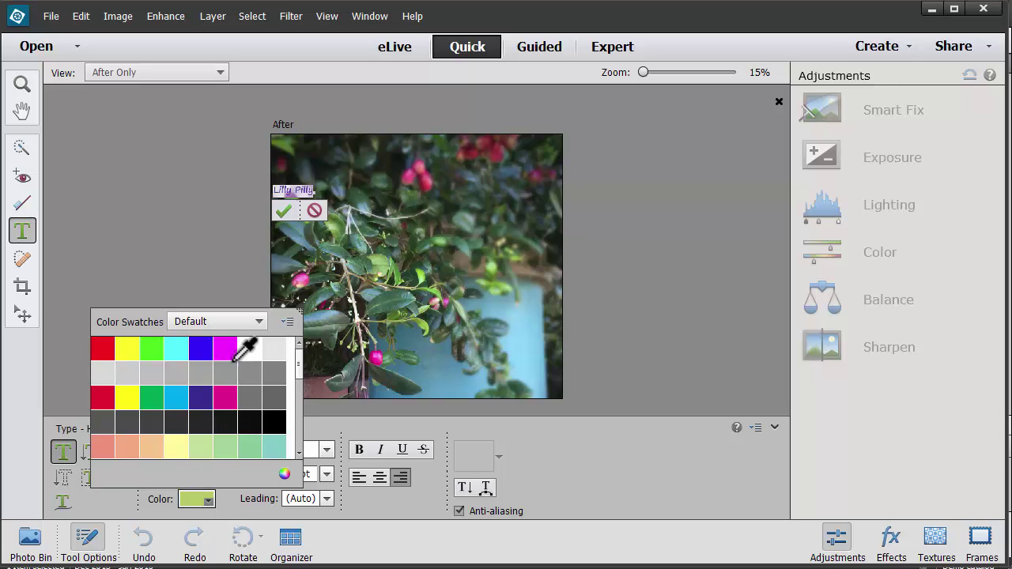
pyautogui.click(250, 348)
pyautogui.click(206, 496)
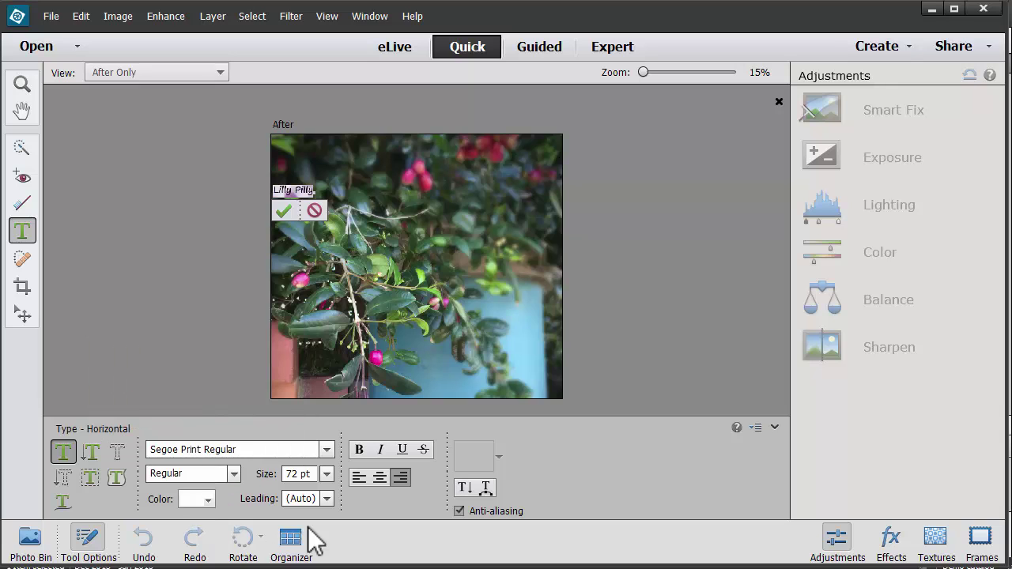
pyautogui.moveTo(261, 475); pyautogui.dragTo(331, 475)
pyautogui.click(283, 210)
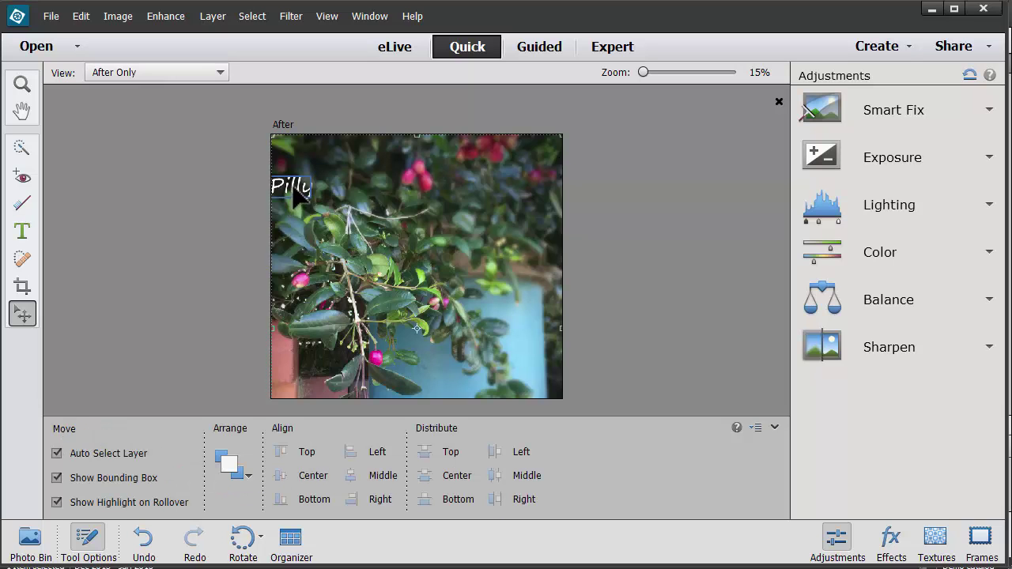
# Move the 'Lilly Pilly' caption to the photo's bottom edge and scale it to 124.5%
pyautogui.moveTo(294, 190); pyautogui.dragTo(472, 156)
pyautogui.moveTo(404, 196); pyautogui.dragTo(384, 203)
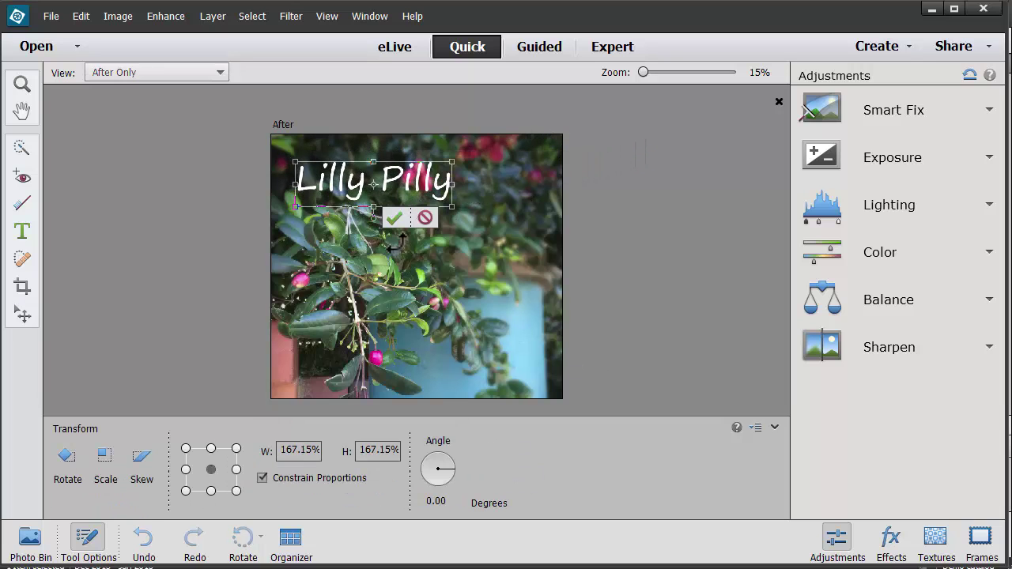
pyautogui.click(395, 219)
pyautogui.hotkey('ctrl', '-')
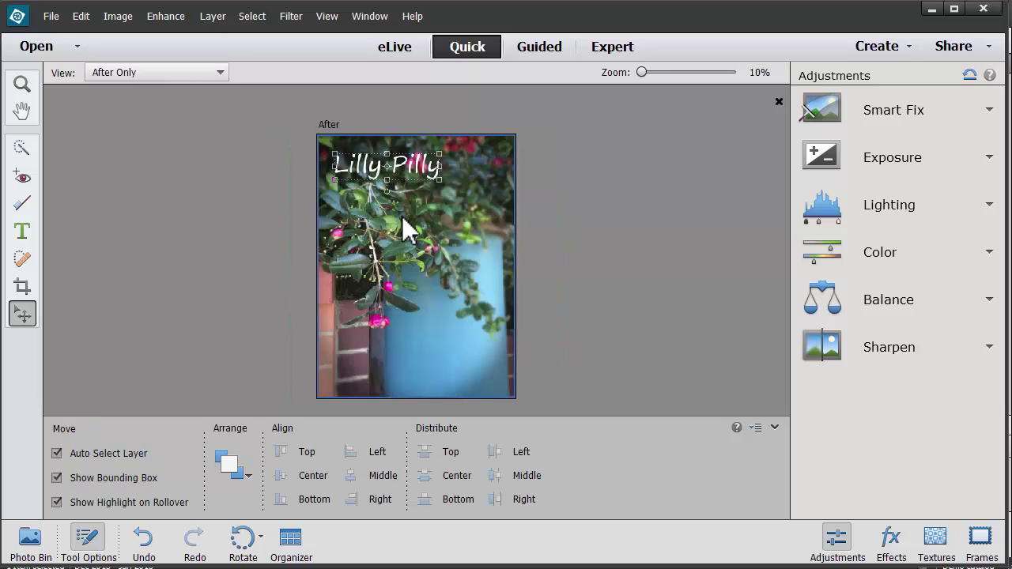
pyautogui.moveTo(408, 167); pyautogui.dragTo(488, 353)
pyautogui.moveTo(452, 378)
pyautogui.mouseDown()
pyautogui.moveTo(427, 387)
pyautogui.moveTo(439, 381)
pyautogui.mouseUp()
pyautogui.click(406, 387)
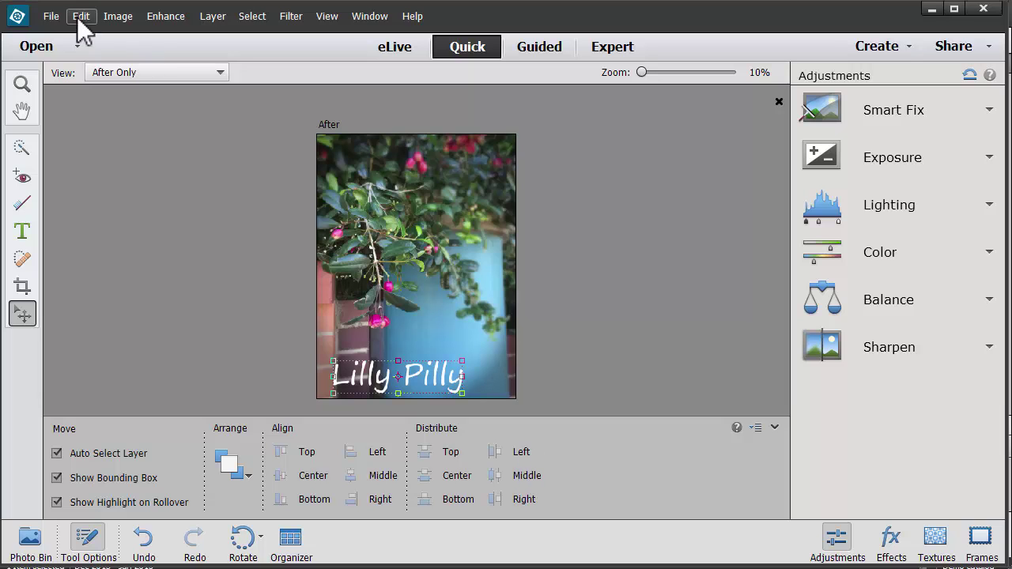
# Save as Photoshop PSD '2015 01 16_0011.psd', replacing the existing file
pyautogui.click(53, 16)
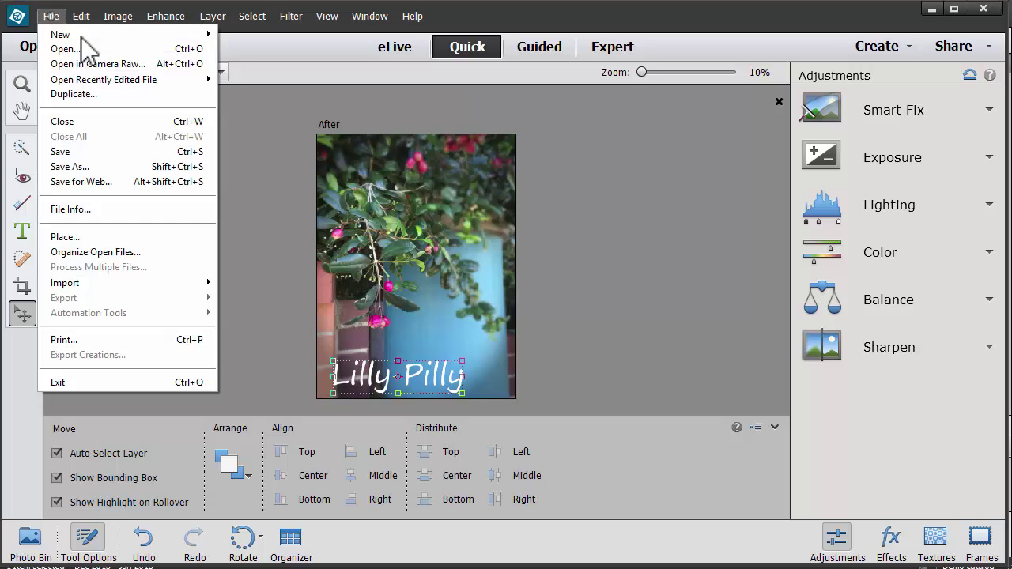
pyautogui.click(115, 153)
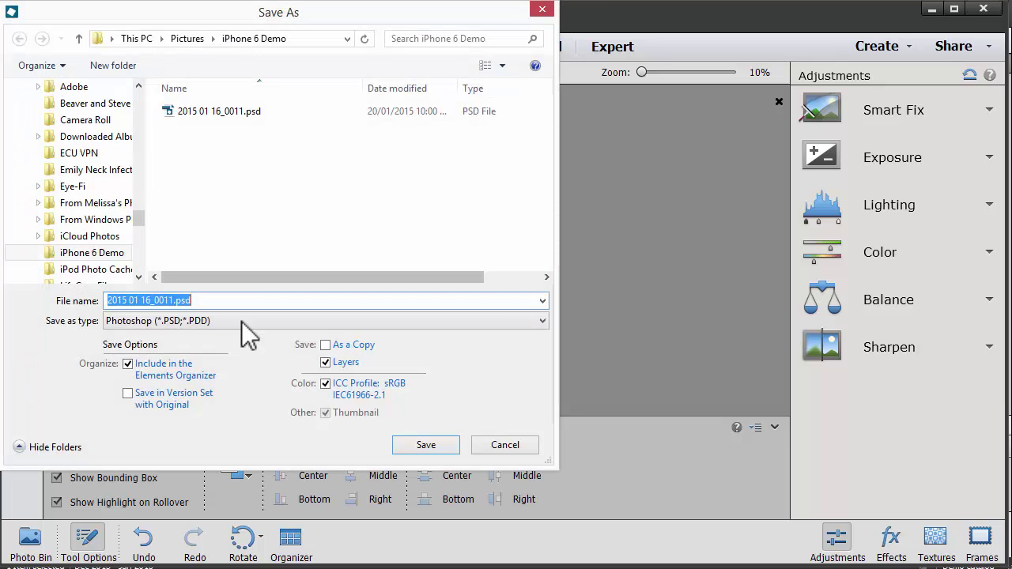
pyautogui.click(413, 453)
pyautogui.click(524, 276)
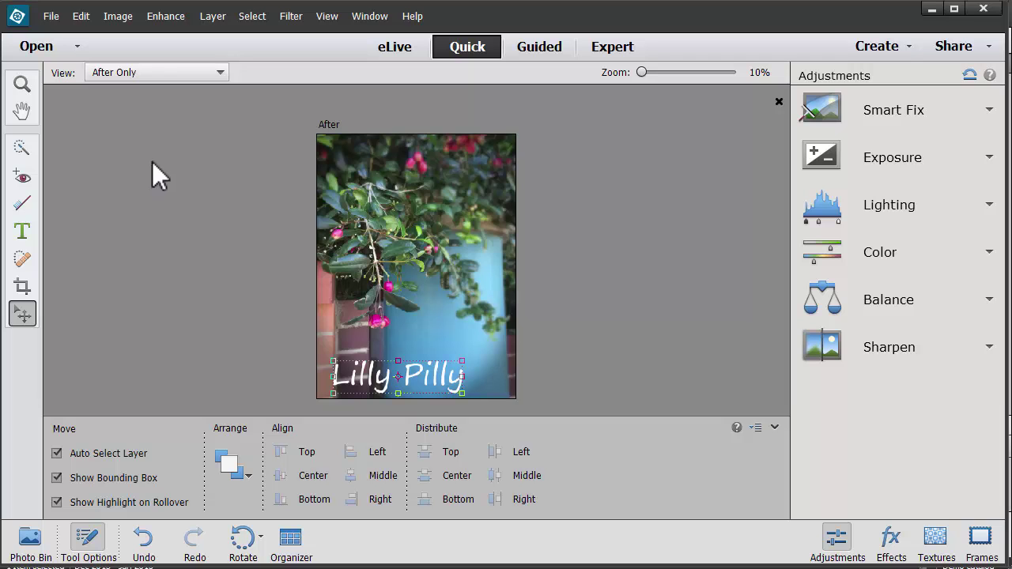
pyautogui.click(53, 17)
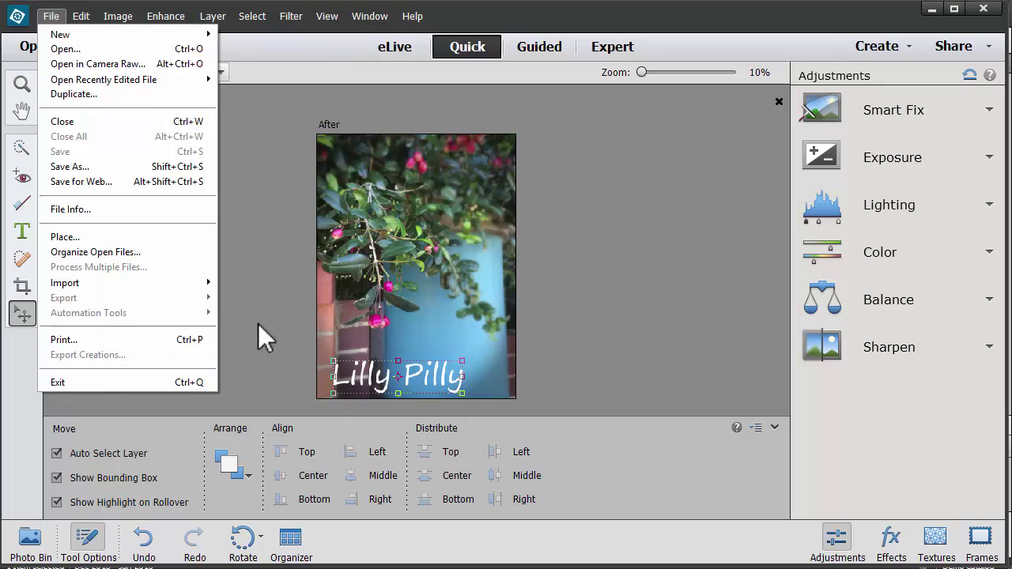
pyautogui.click(240, 399)
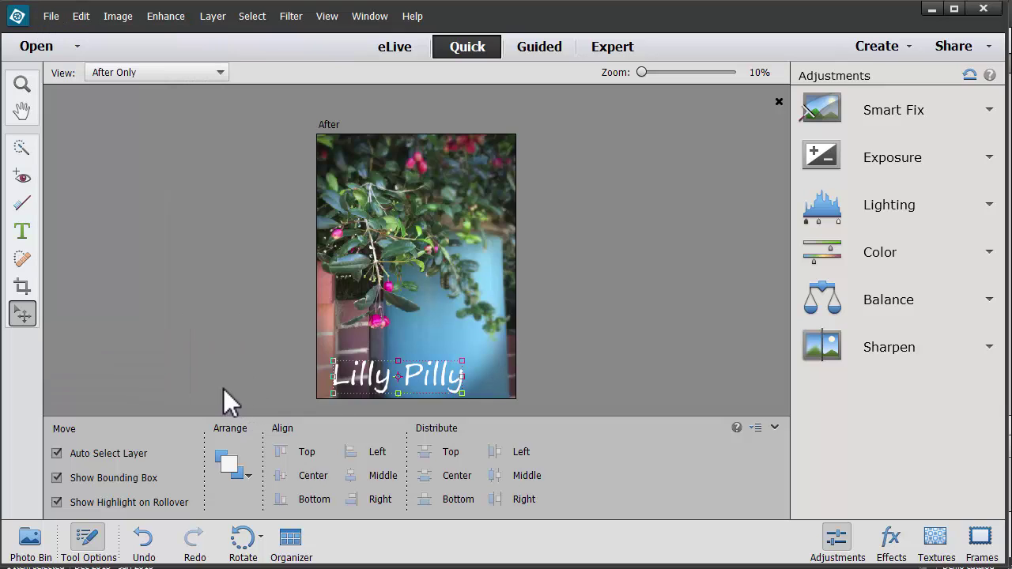